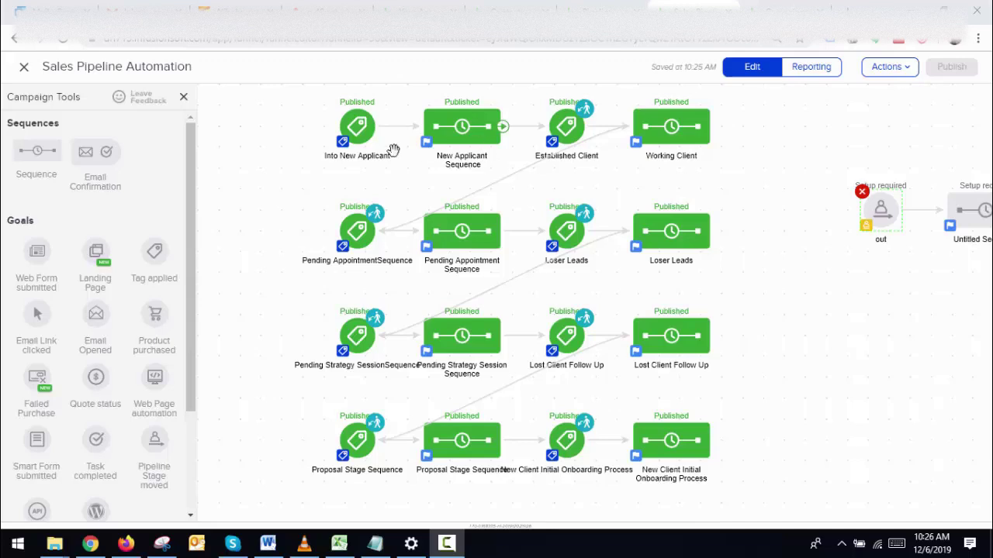
Rename the first unconfigured pipeline stage goal to "in"
drag(931, 365, 483, 388)
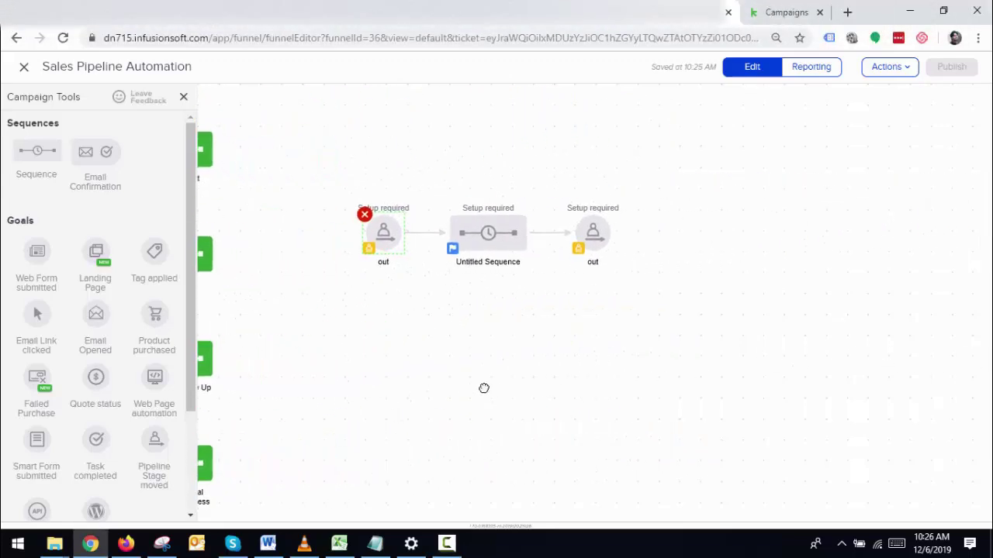
click(382, 266)
click(438, 281)
key(Return)
Configure the "in" goal to trigger when a deal moves into the chosen stage of the BlackStorm Sales Pipeline
double_click(381, 248)
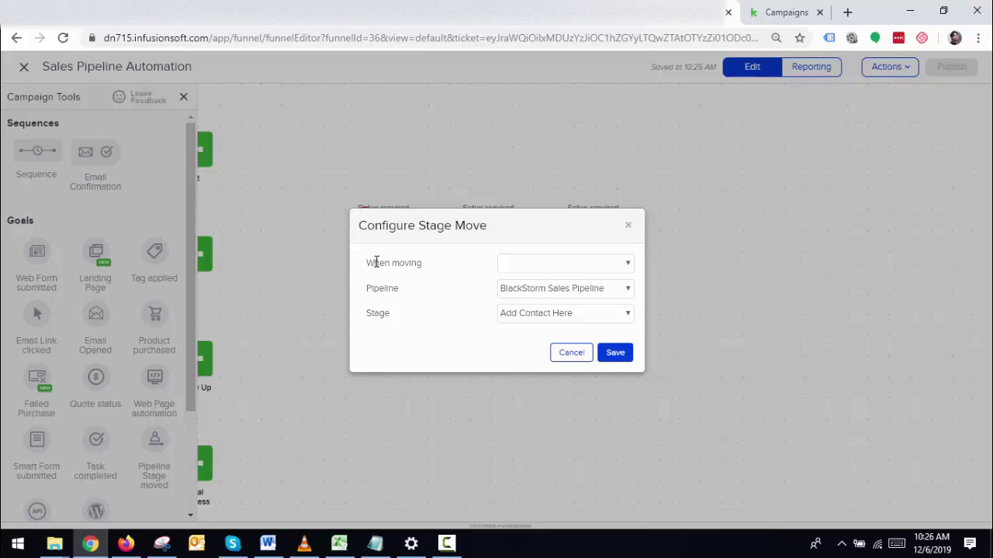
drag(376, 262, 554, 272)
click(554, 267)
click(546, 280)
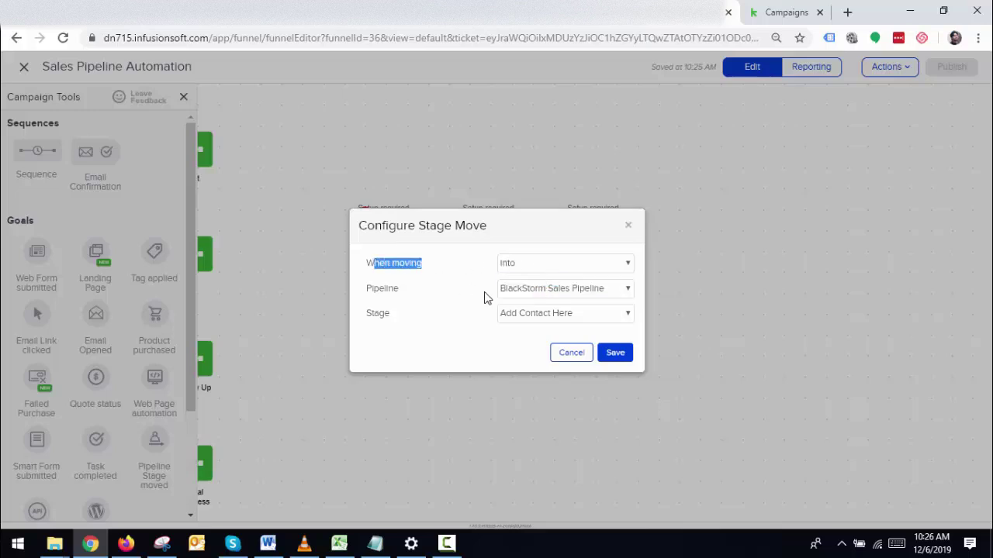
click(441, 329)
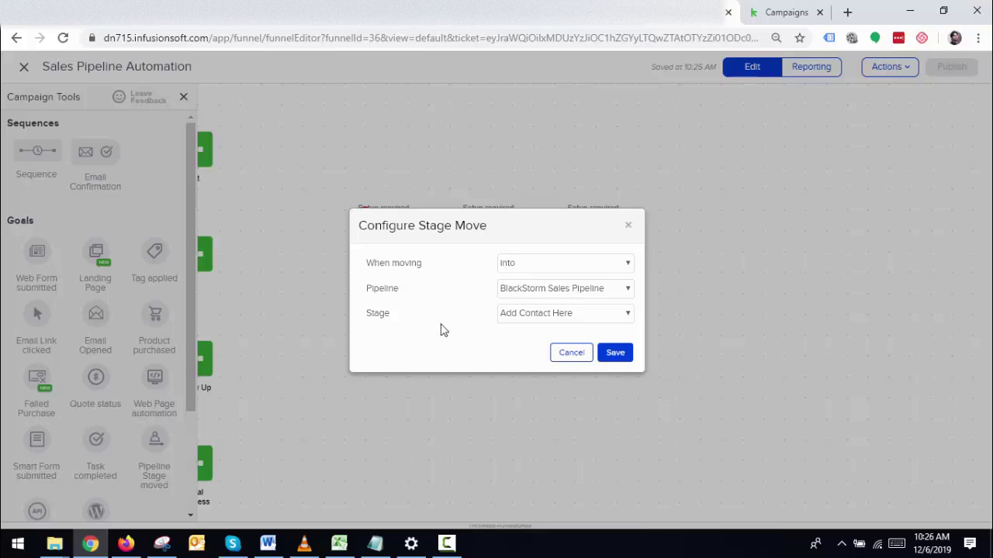
click(540, 317)
click(536, 340)
click(618, 358)
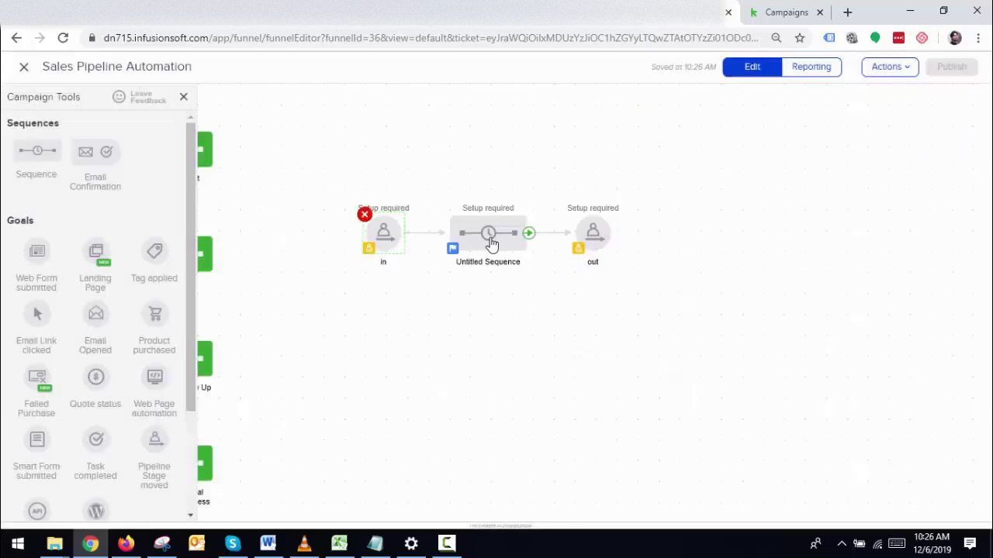
Try setting the "out" goal to moving out of Add Contact Here in BlackStorm Sales Pipeline, and add a connected sequence after the goal
right_click(594, 237)
click(595, 239)
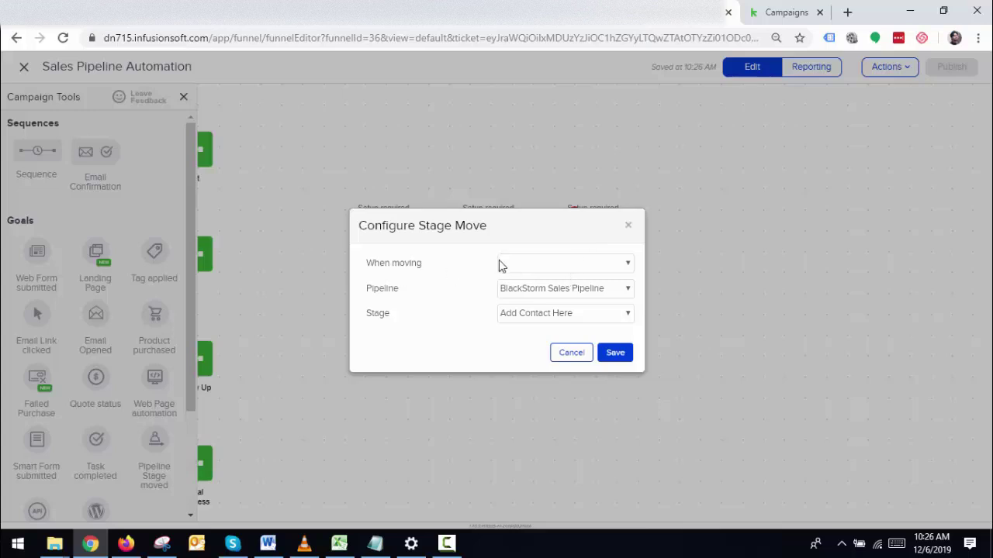
click(500, 266)
click(532, 292)
click(540, 295)
click(534, 307)
click(530, 318)
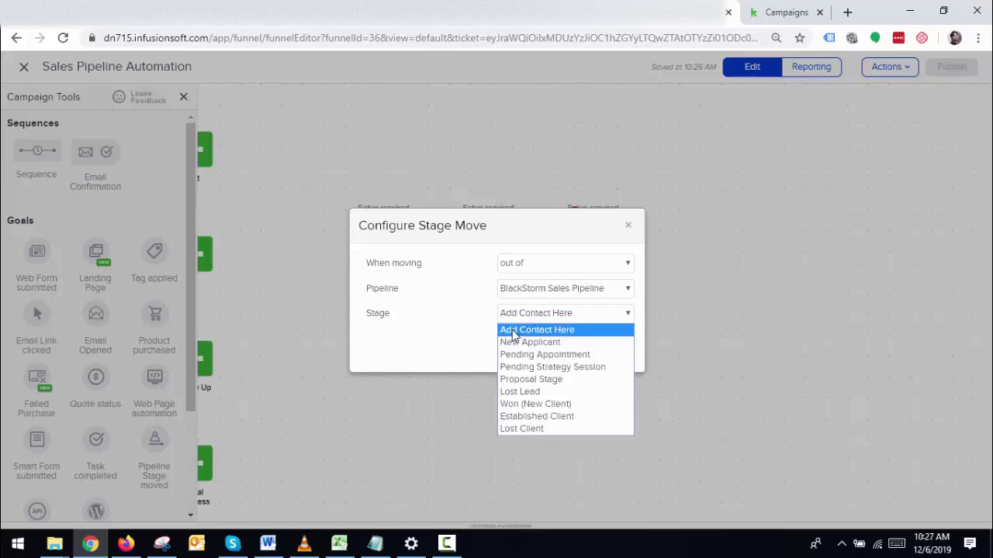
click(511, 334)
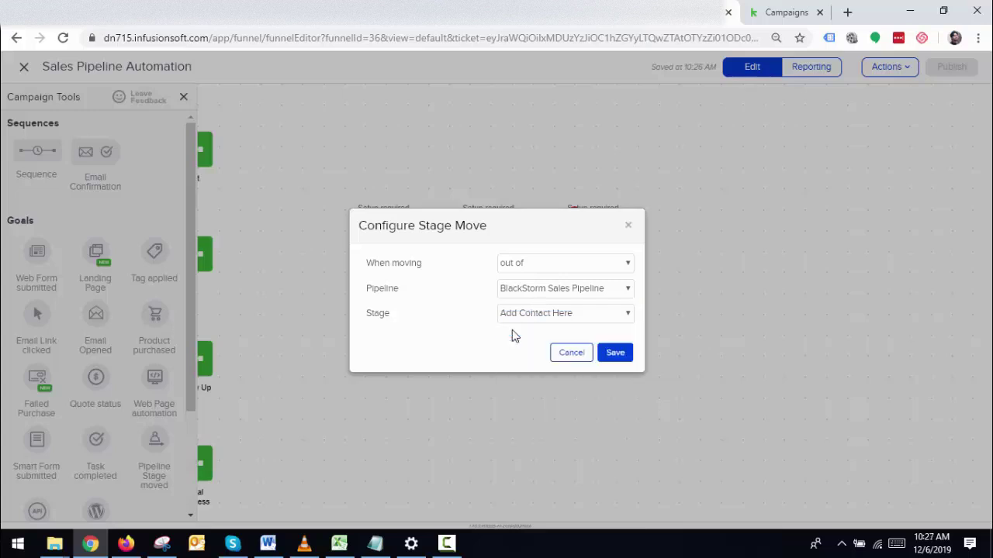
click(570, 352)
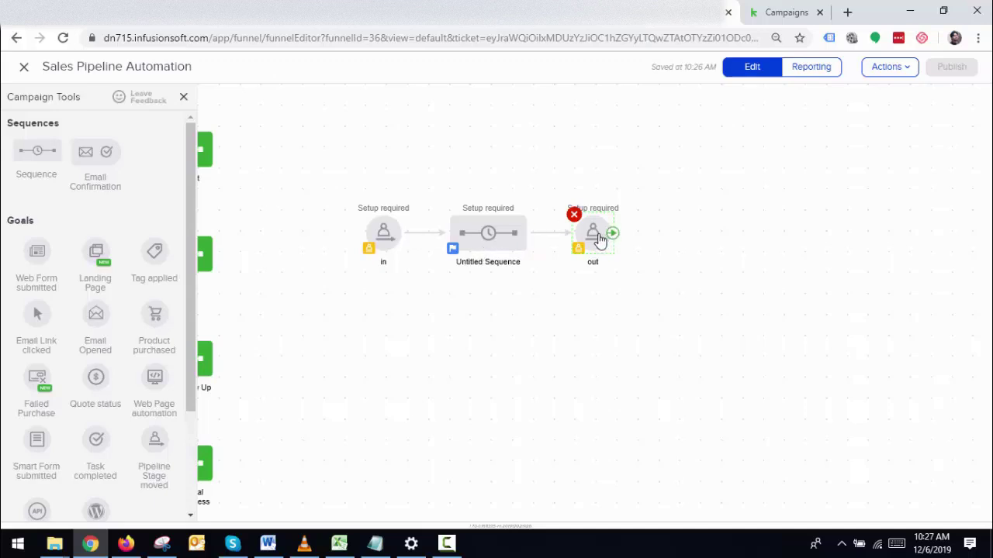
mouse_move(37, 150)
mouse_down()
mouse_move(317, 175)
mouse_move(665, 226)
mouse_move(660, 235)
mouse_up()
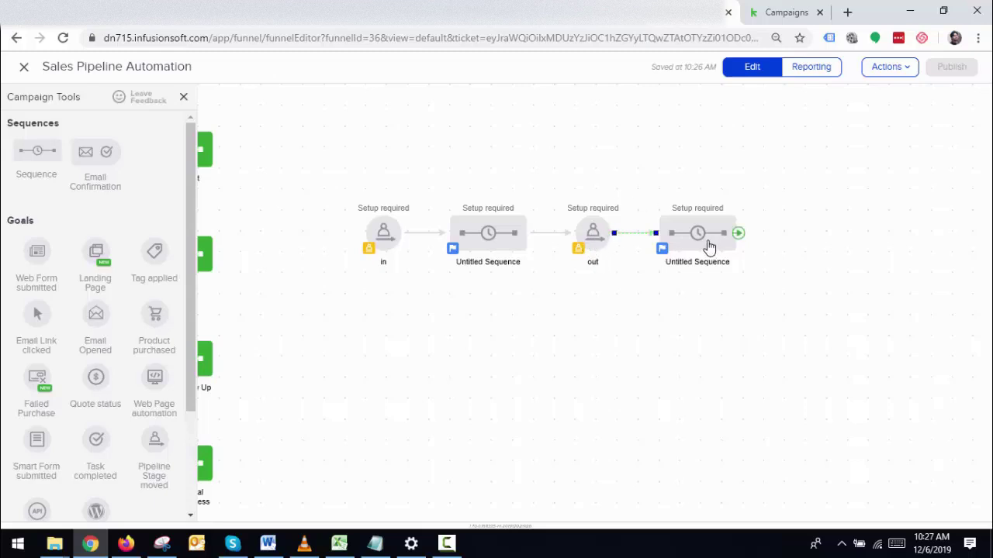
Delete the "in" and "out" goals together with both untitled sequences from the campaign
mouse_move(390, 235)
drag(316, 146, 909, 435)
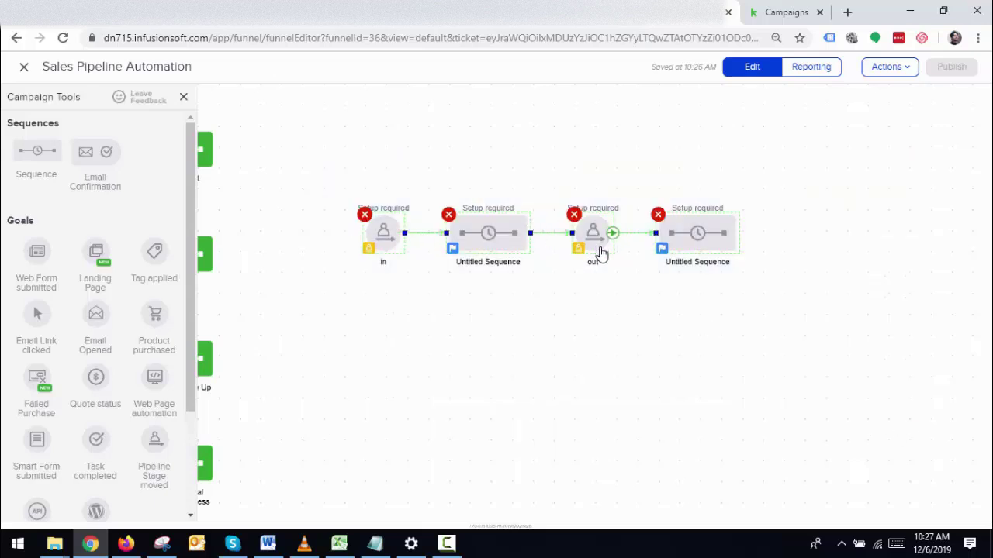
key(Delete)
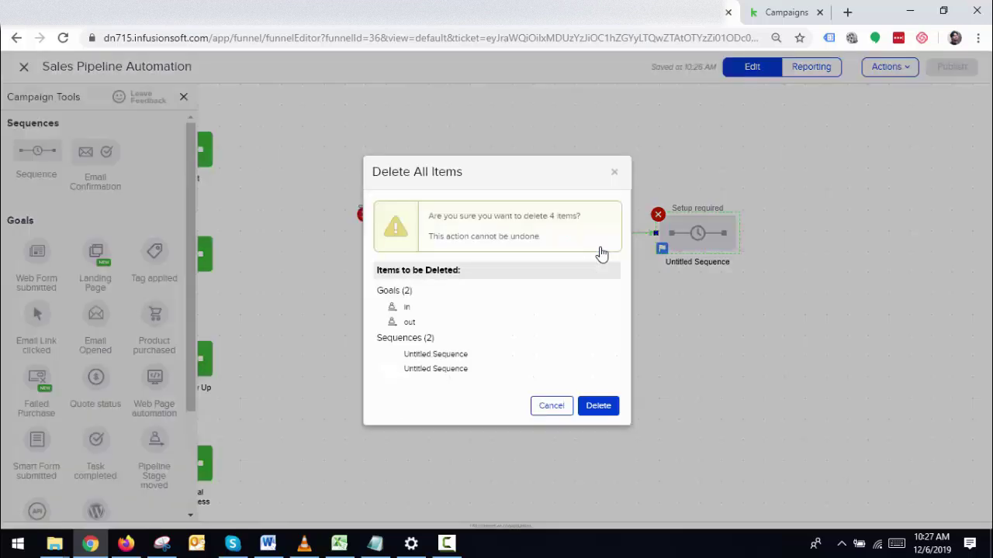
click(594, 406)
drag(445, 377, 910, 348)
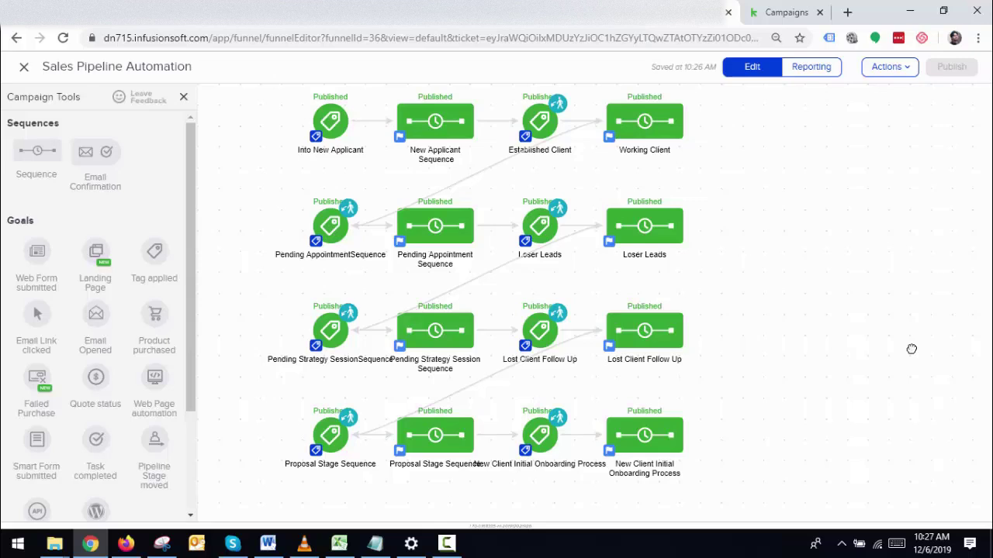
Switch to the BlackStorm Sales Pipeline and open the automation settings of the New Applicant stage
click(682, 11)
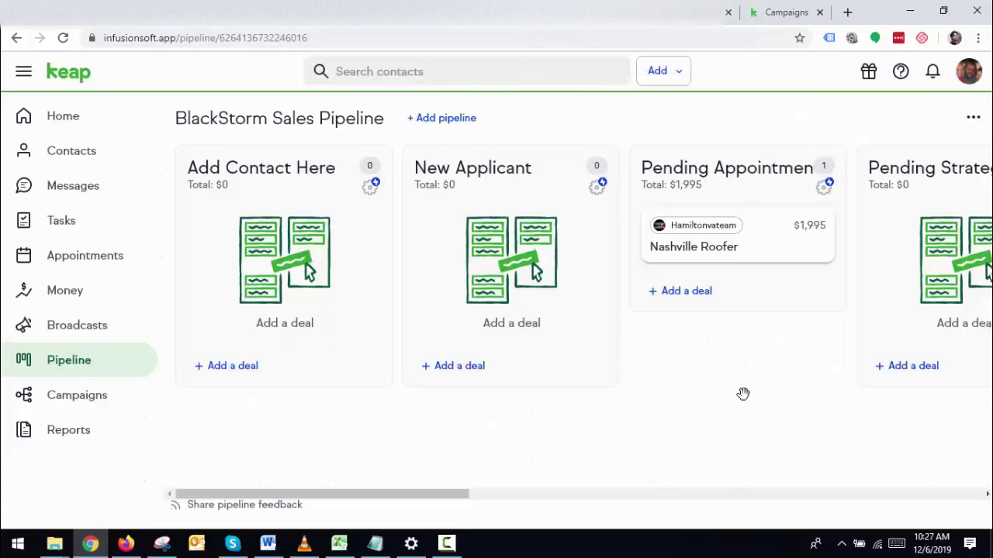
drag(387, 494, 245, 508)
scroll(446, 494, right, 3)
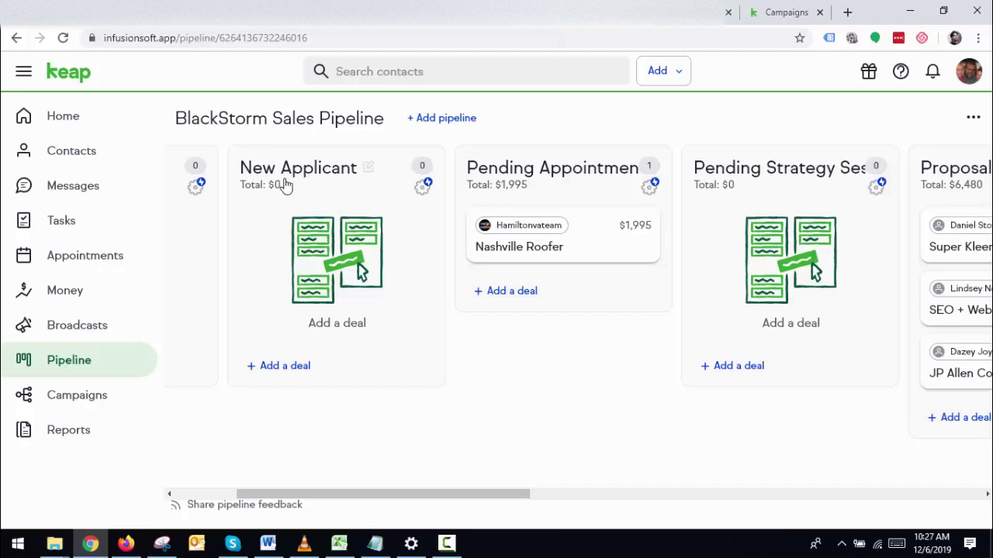
click(425, 191)
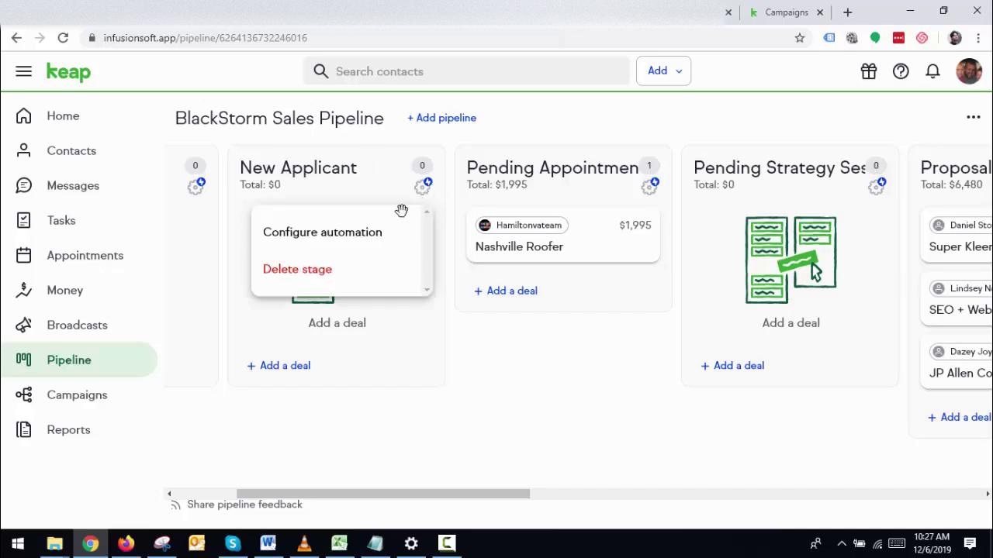
click(320, 230)
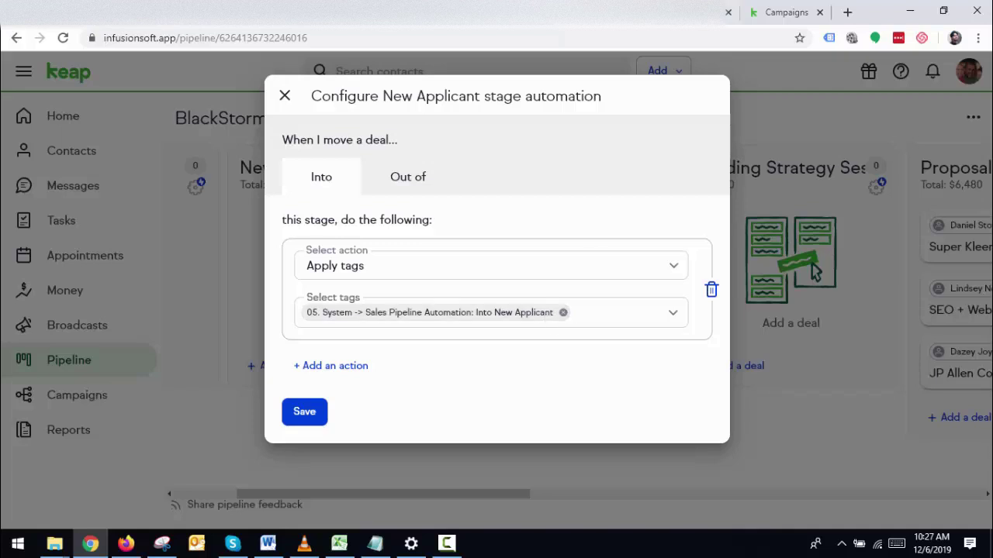
Switch to the Sales Pipeline Automation campaign and select the Into New Applicant tag goal
click(690, 12)
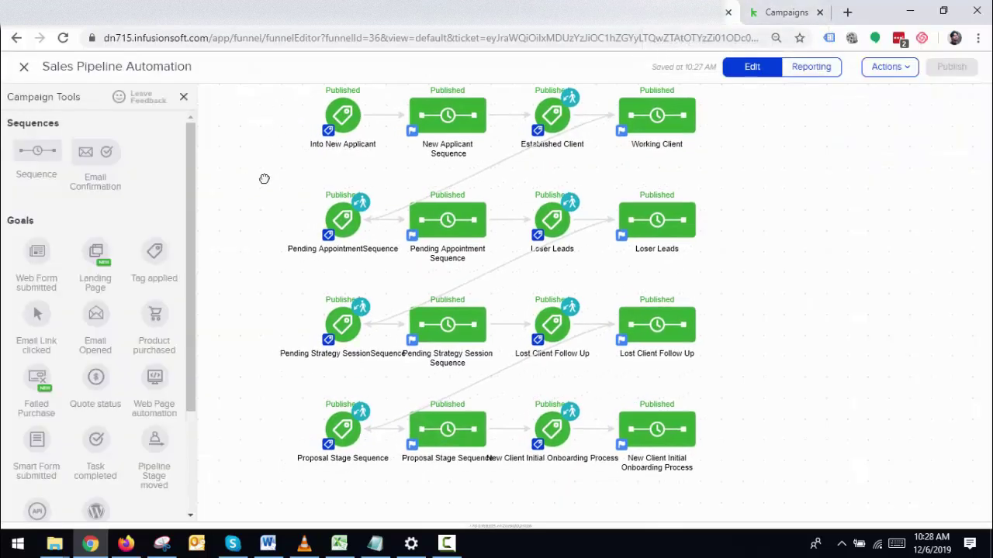
click(303, 154)
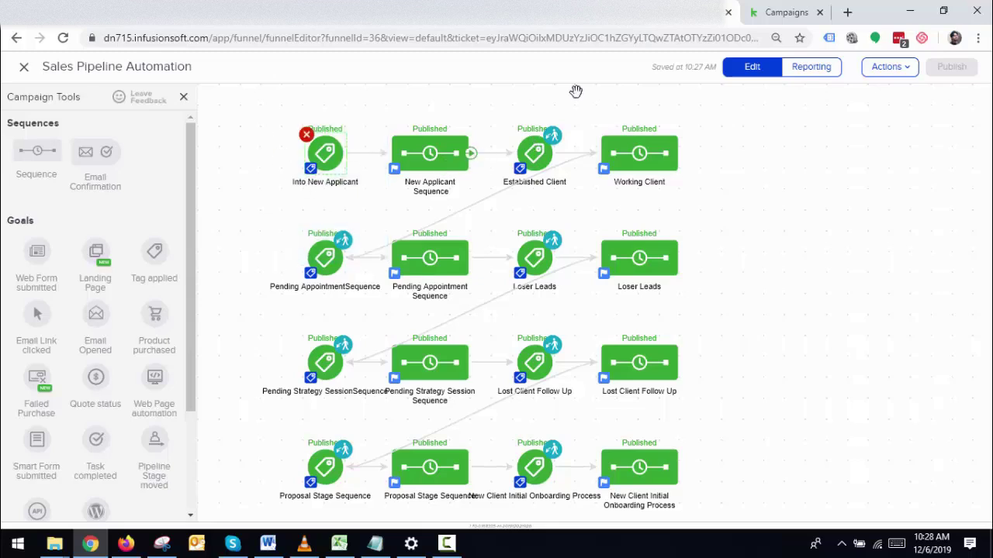
Return to the New Applicant stage automation, view its actions for deals moving out, and close the settings without saving
click(659, 11)
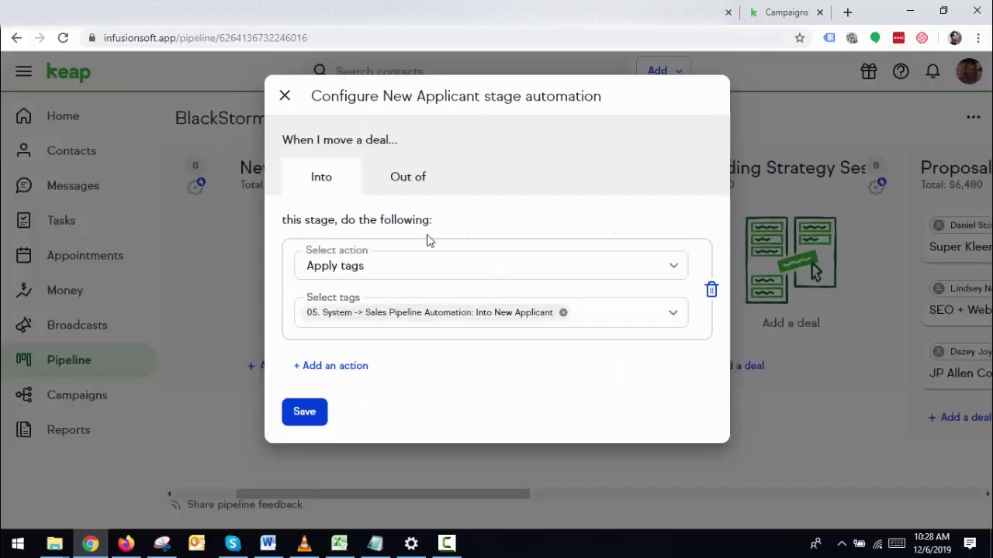
click(415, 190)
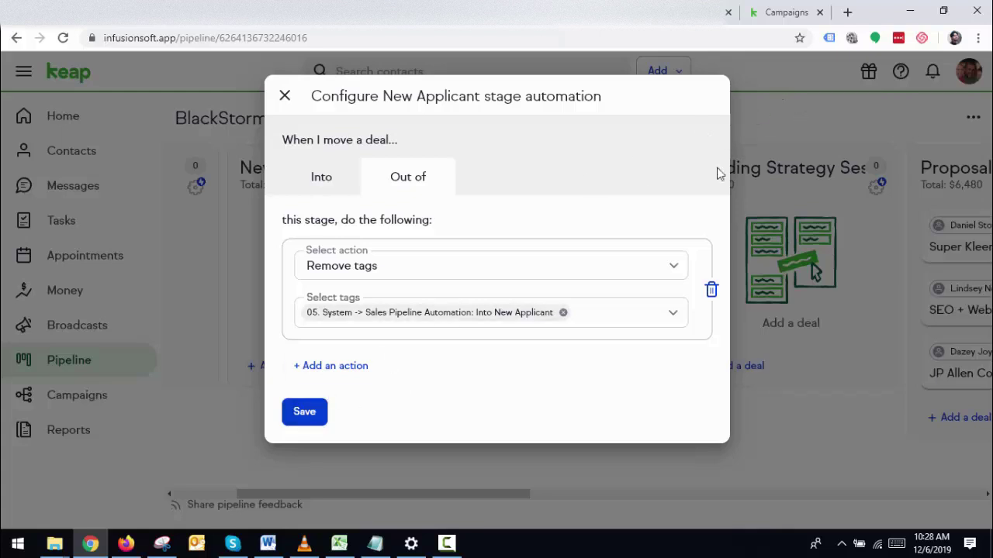
click(287, 96)
click(481, 336)
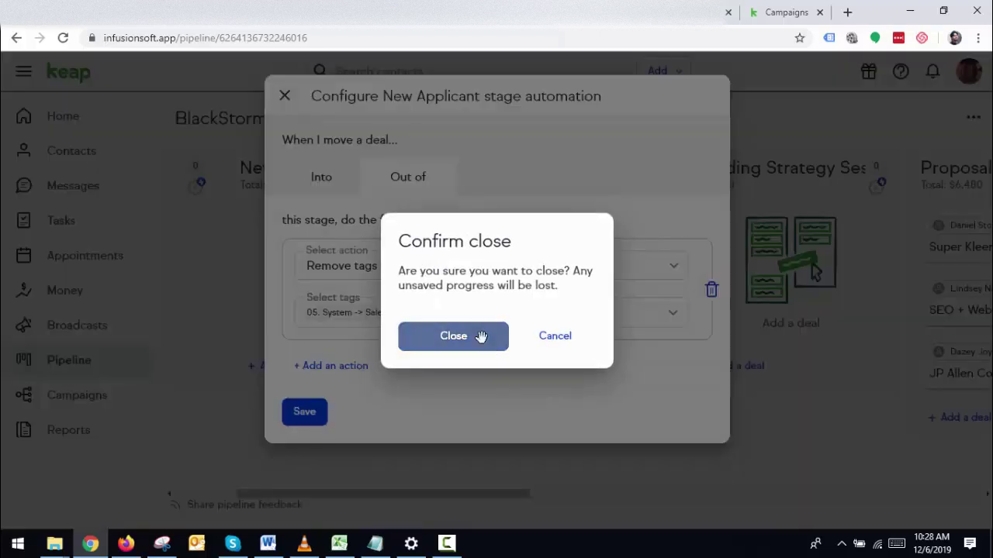
Open the automation settings of the Pending Strategy Session stage
drag(660, 441, 383, 443)
right_click(395, 251)
click(615, 187)
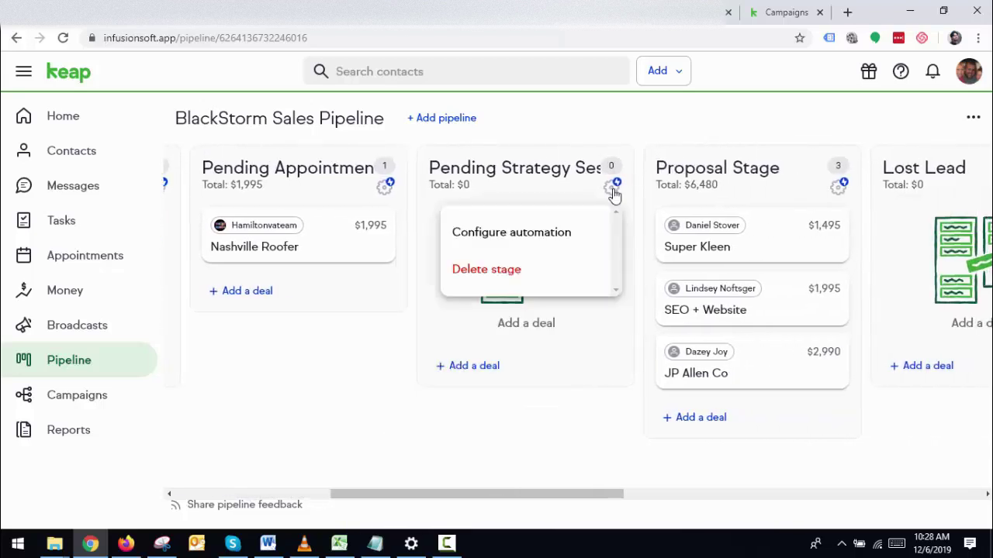
click(538, 233)
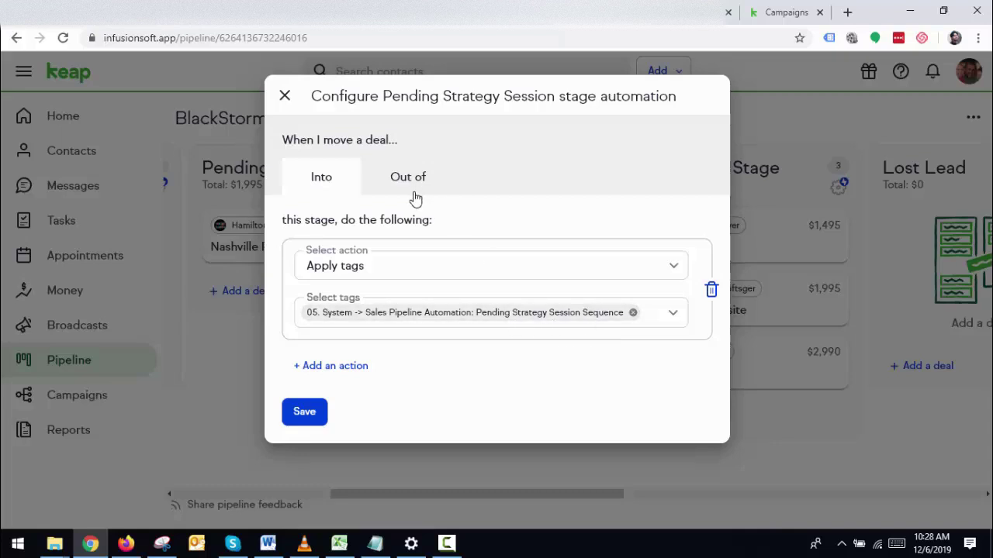
Show the Sales Pipeline Automation campaign's reporting with the summary collapsed and the date range preset set to Current, and refresh it
click(785, 12)
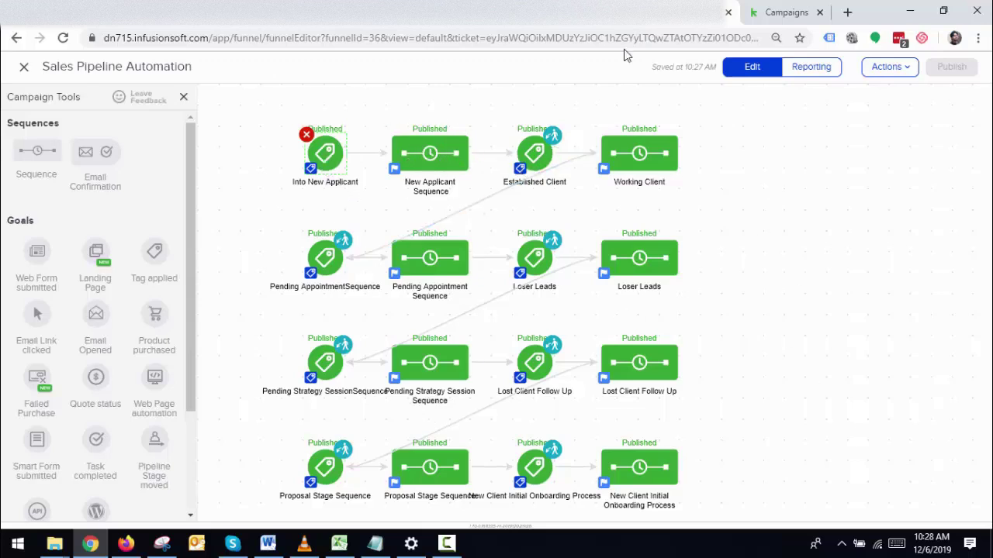
click(807, 78)
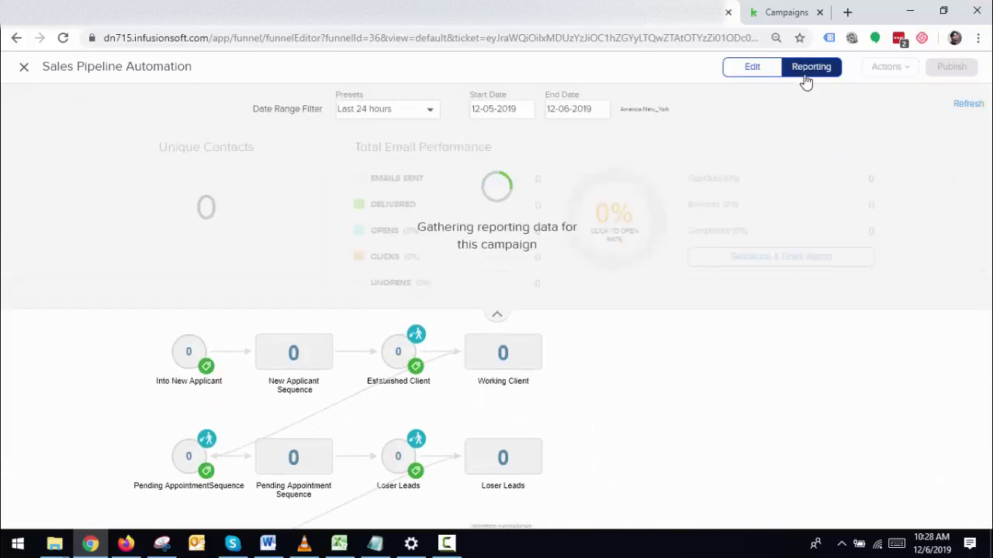
click(498, 316)
click(361, 112)
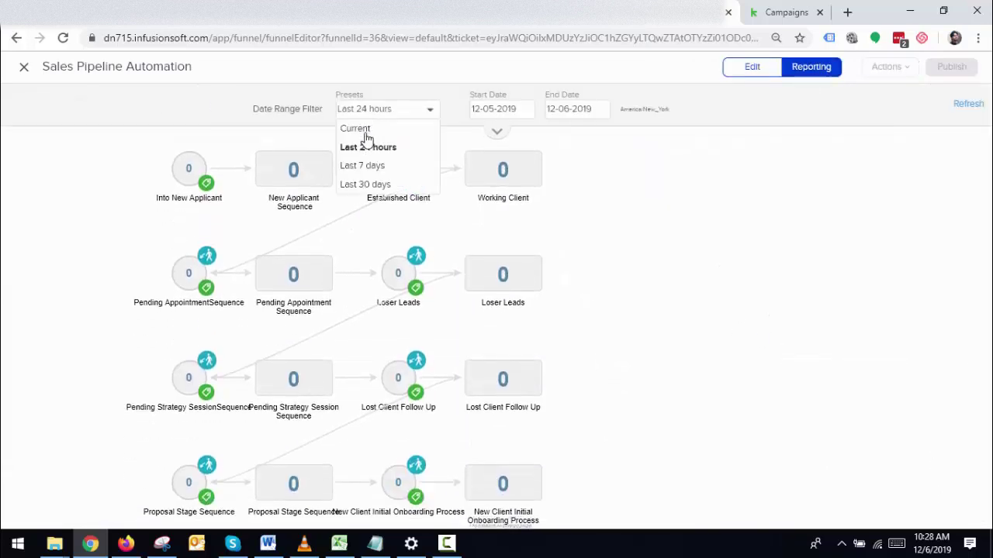
click(362, 129)
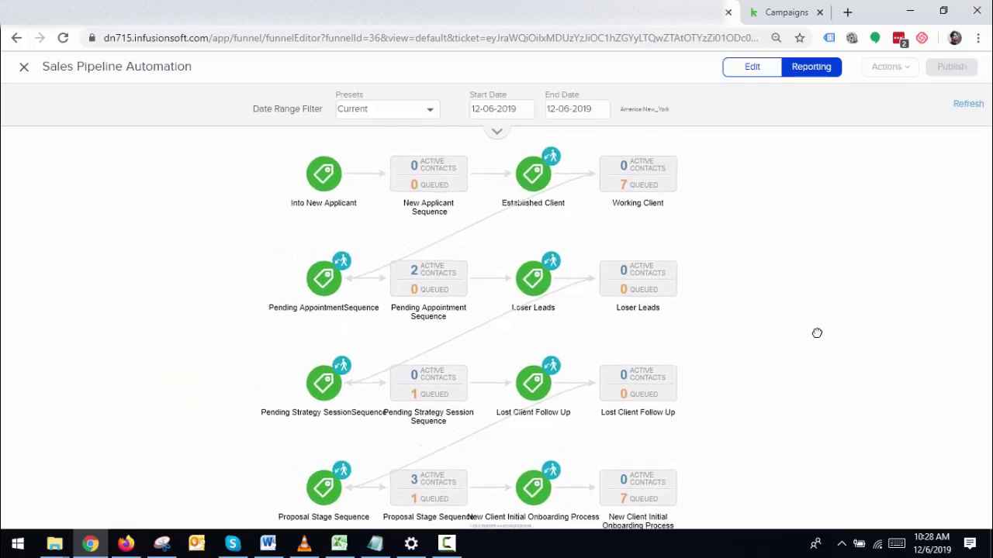
double_click(966, 106)
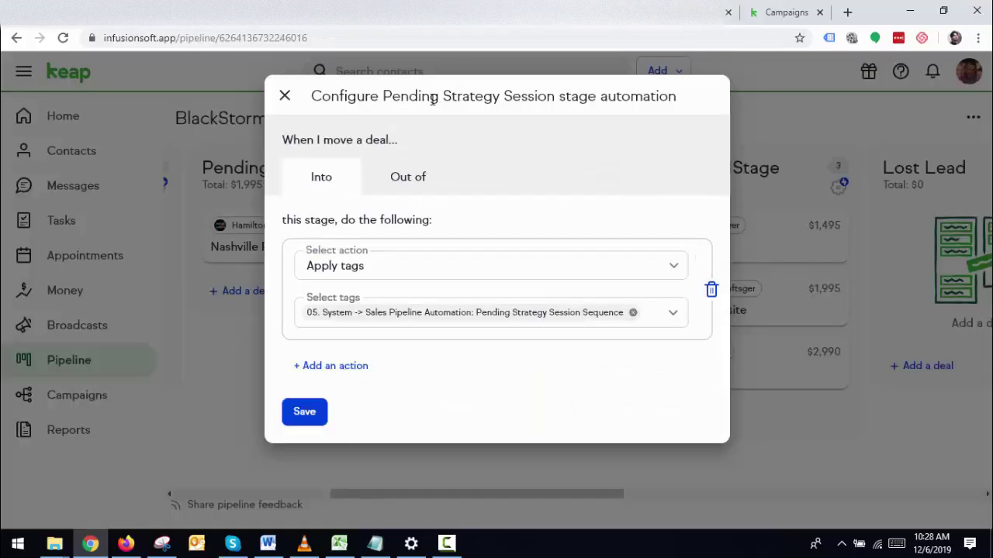
Close the Pending Strategy Session stage automation settings without saving
click(892, 135)
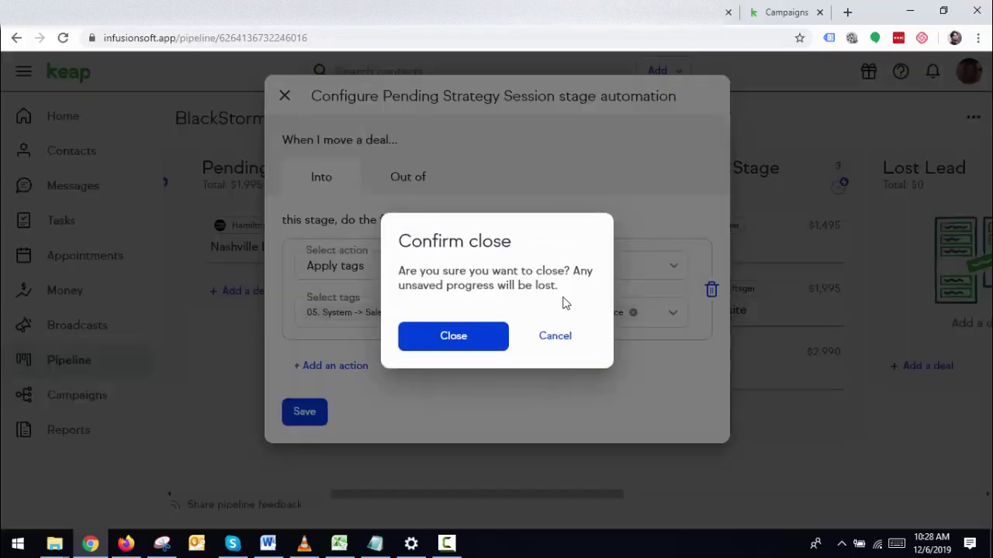
click(486, 339)
Start a new deal in the Add Contact Here stage and select the existing second testing contact for it
drag(439, 493, 265, 497)
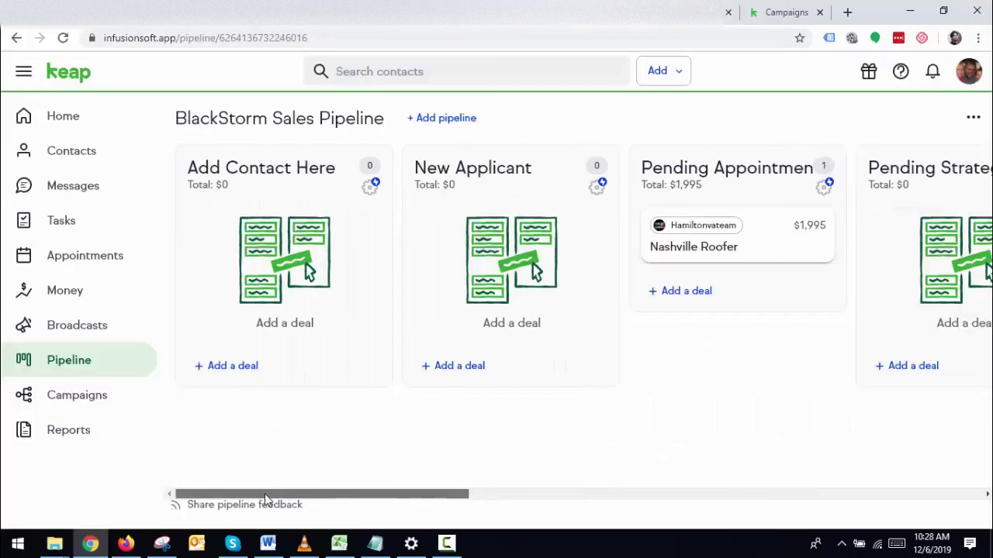
click(225, 368)
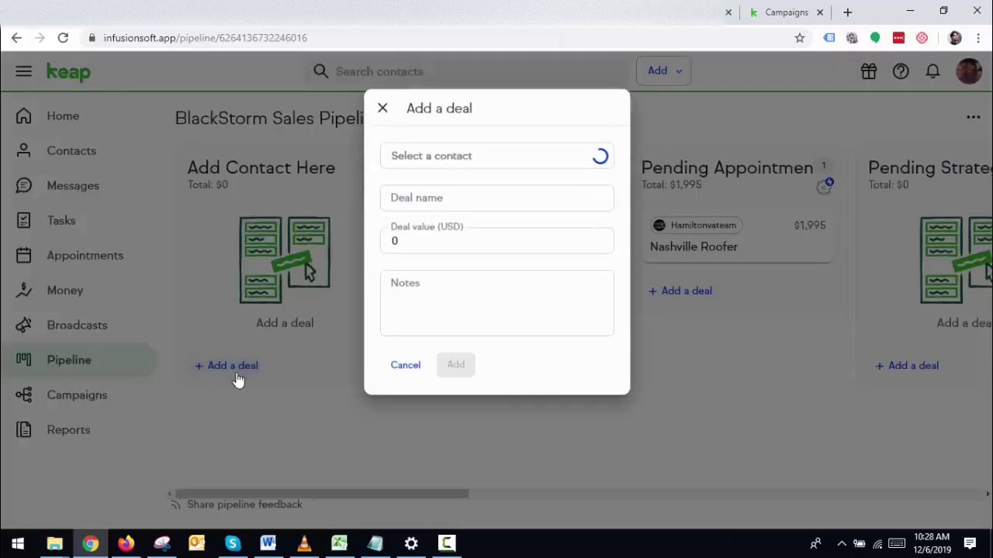
click(448, 153)
text(s)
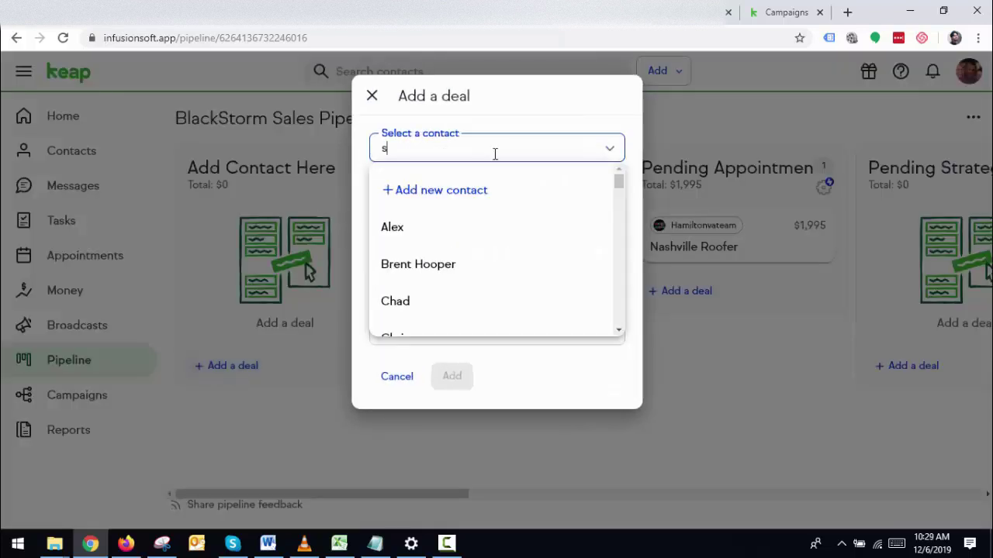
text(agheer)
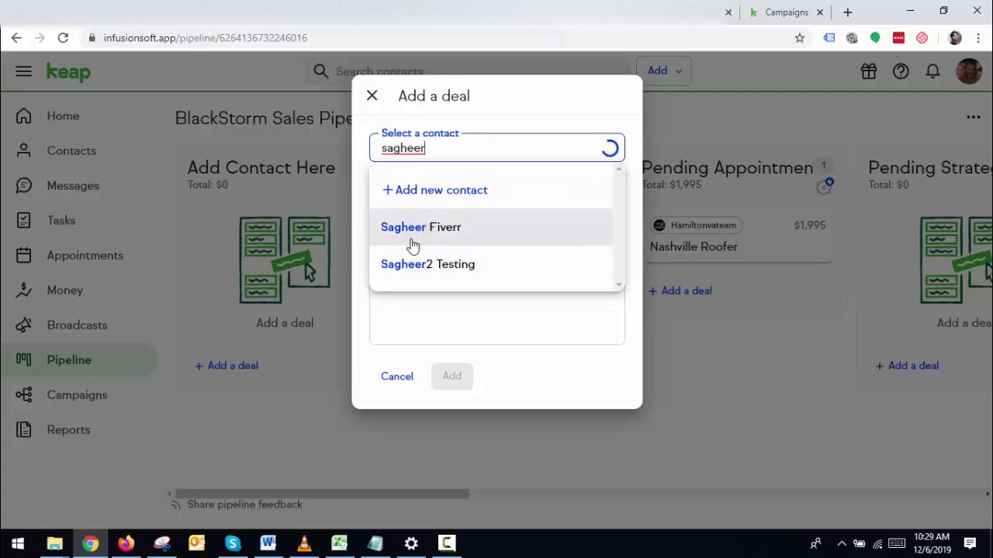
click(445, 234)
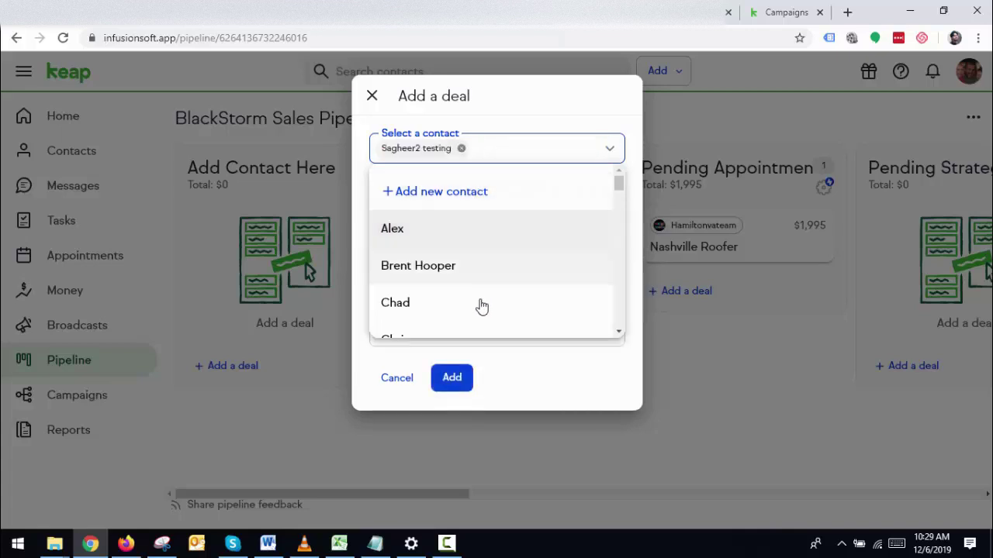
click(581, 385)
click(549, 203)
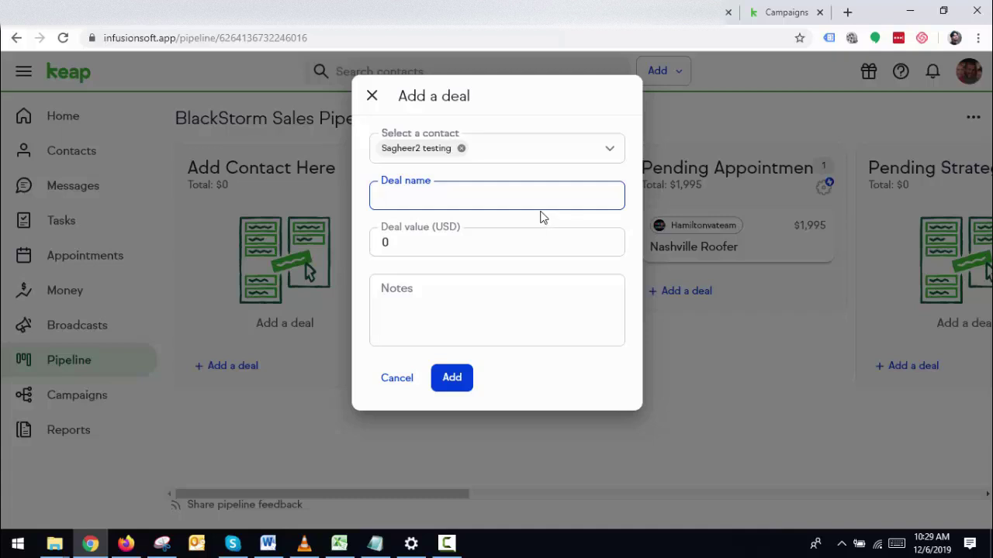
Name the deal "test", set its value to 444 USD, and add it to the pipeline
text(sdfa)
key(ctrl+a)
text(test)
double_click(421, 246)
text(444)
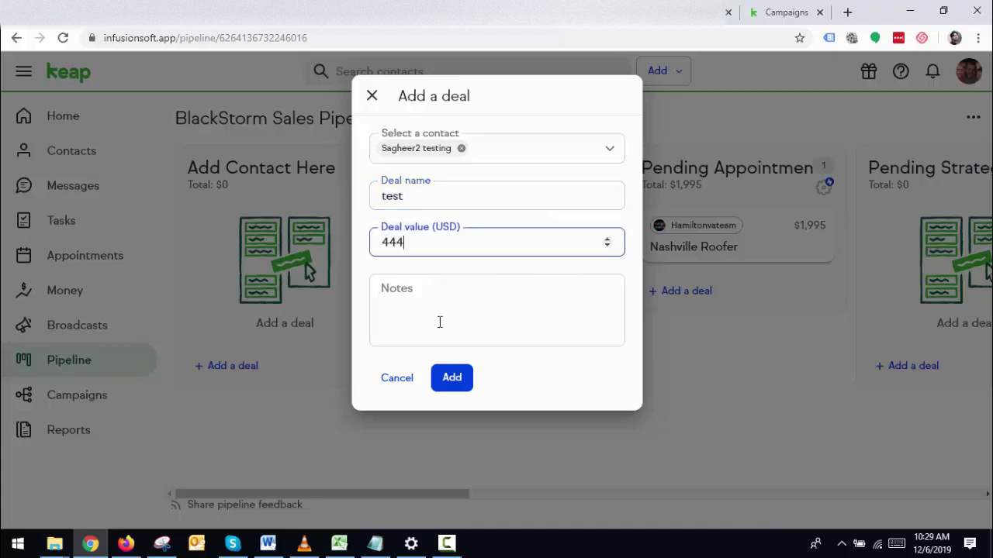
click(453, 380)
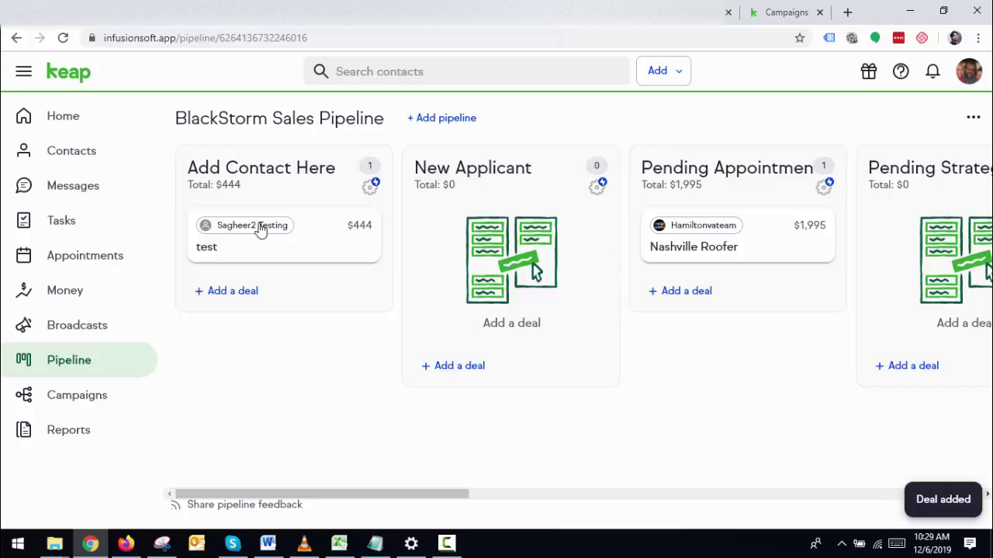
Move the test deal into the New Applicant stage and refresh the Sales Pipeline Automation campaign's reporting to check its sequences
drag(261, 231, 442, 225)
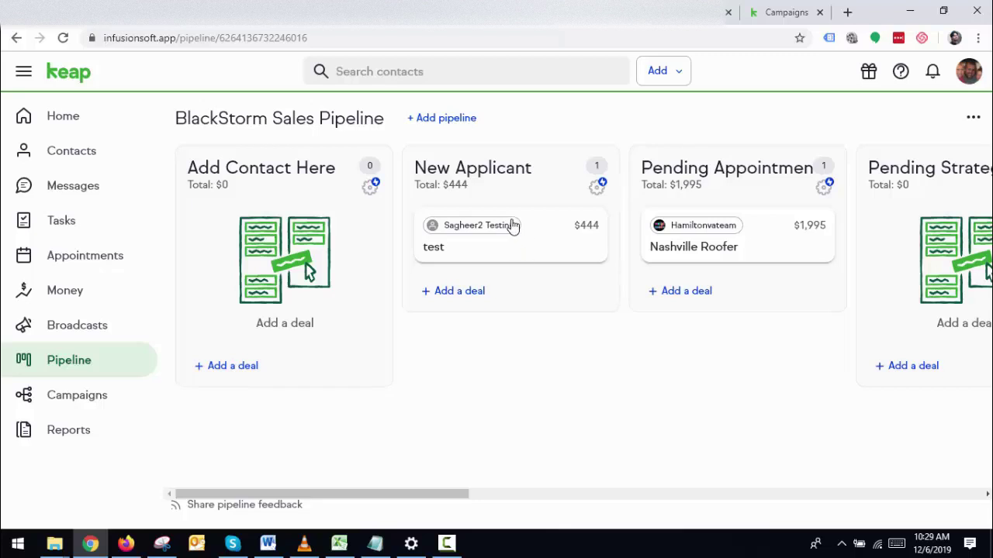
click(784, 11)
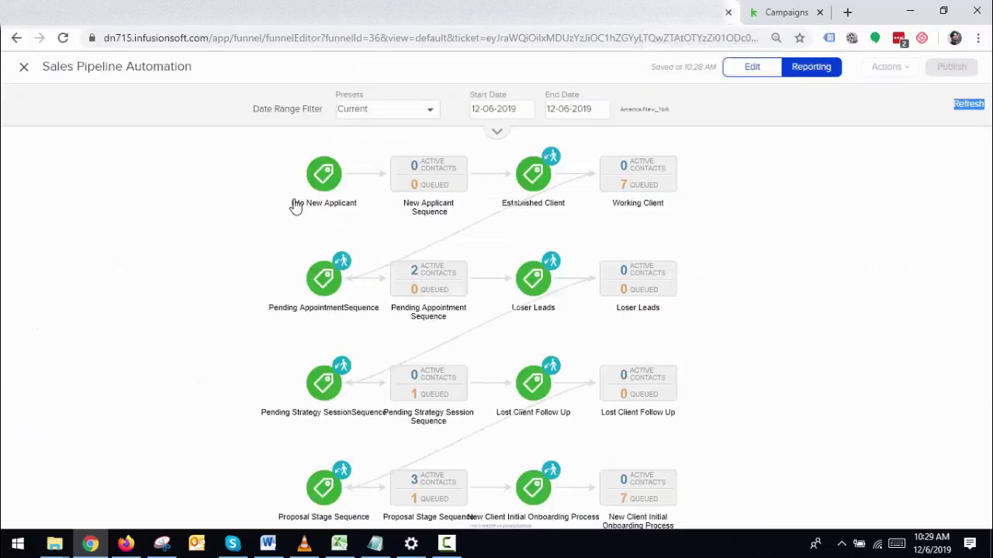
click(968, 107)
double_click(968, 109)
mouse_move(409, 177)
mouse_move(664, 301)
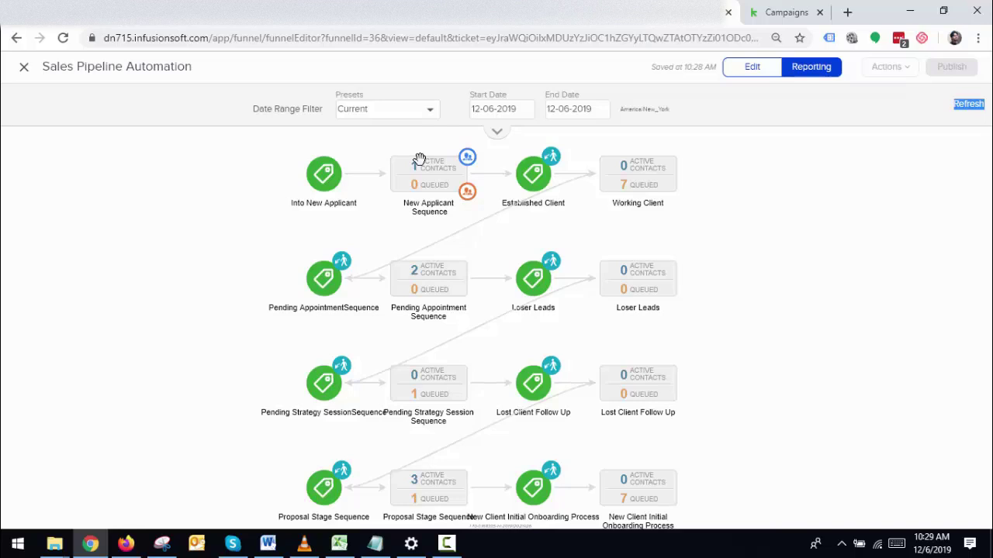
mouse_move(617, 277)
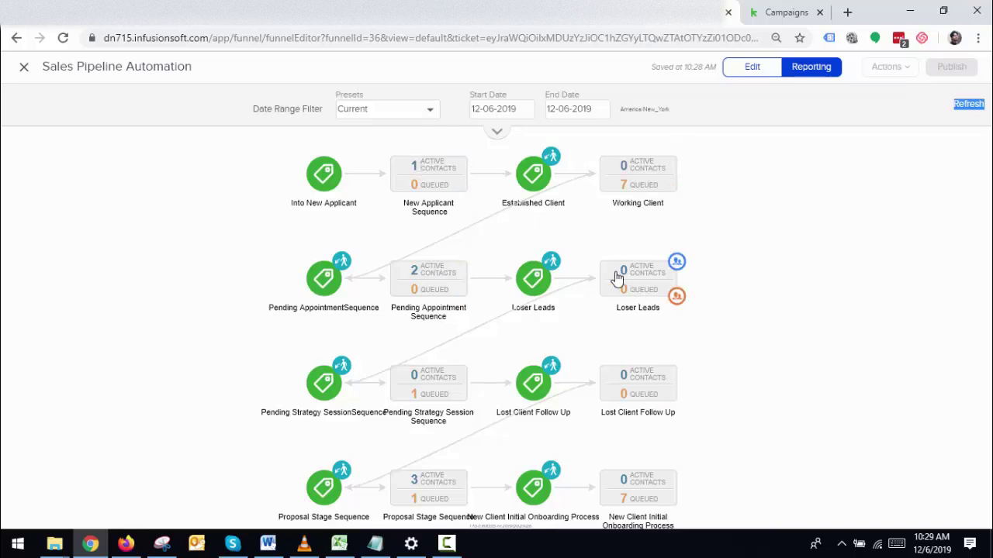
Move the test deal from New Applicant into the Proposal Stage and refresh the Sales Pipeline Automation campaign's reporting
click(676, 261)
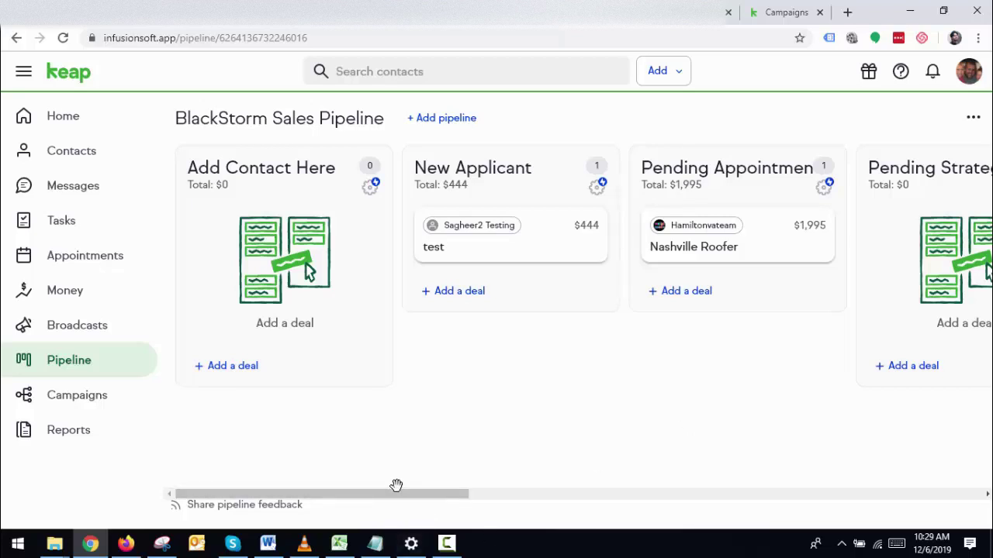
drag(432, 484, 517, 512)
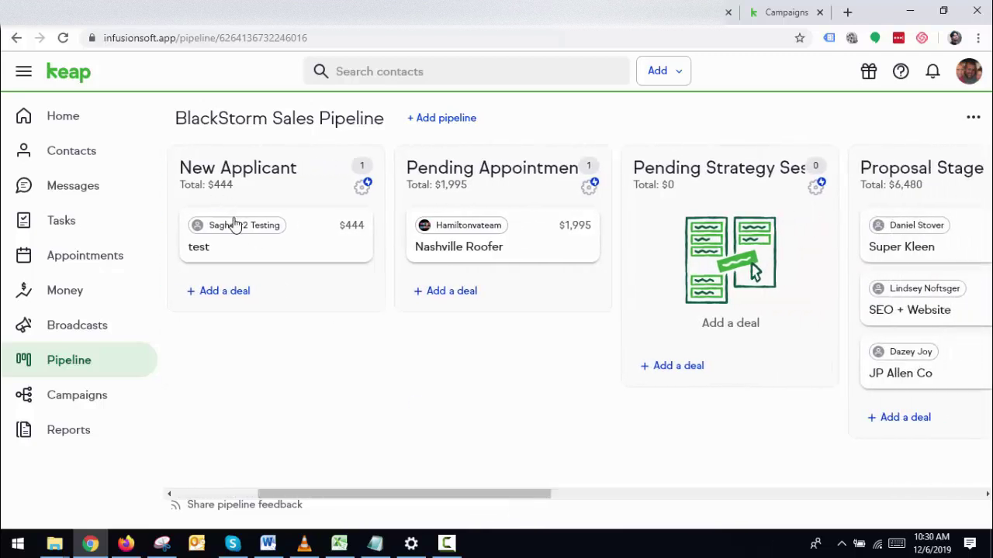
drag(242, 233, 922, 411)
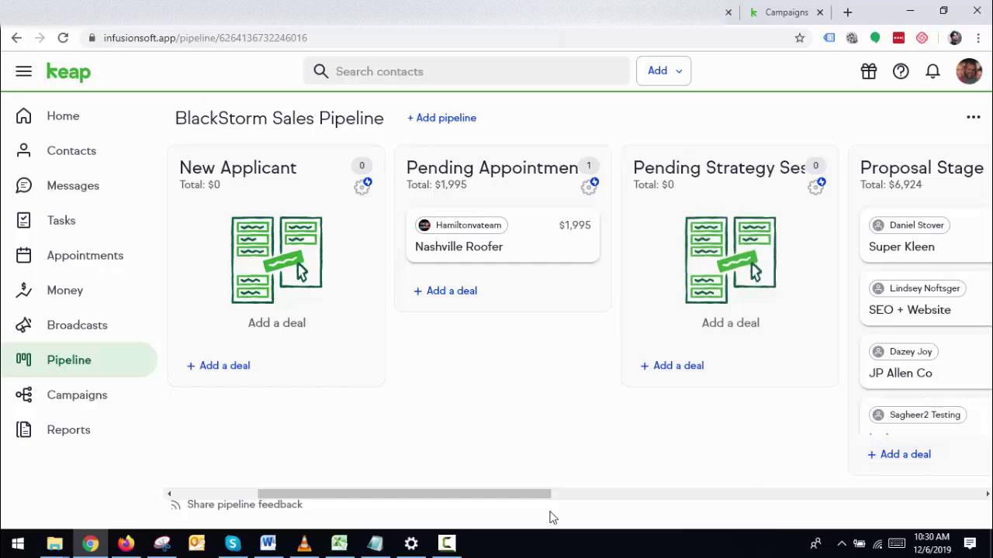
drag(494, 497, 635, 509)
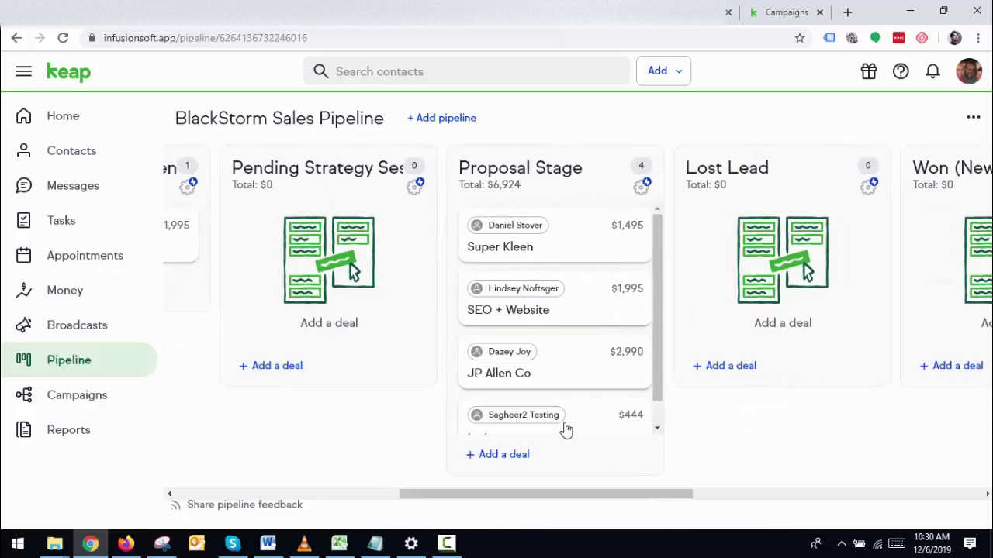
click(764, 11)
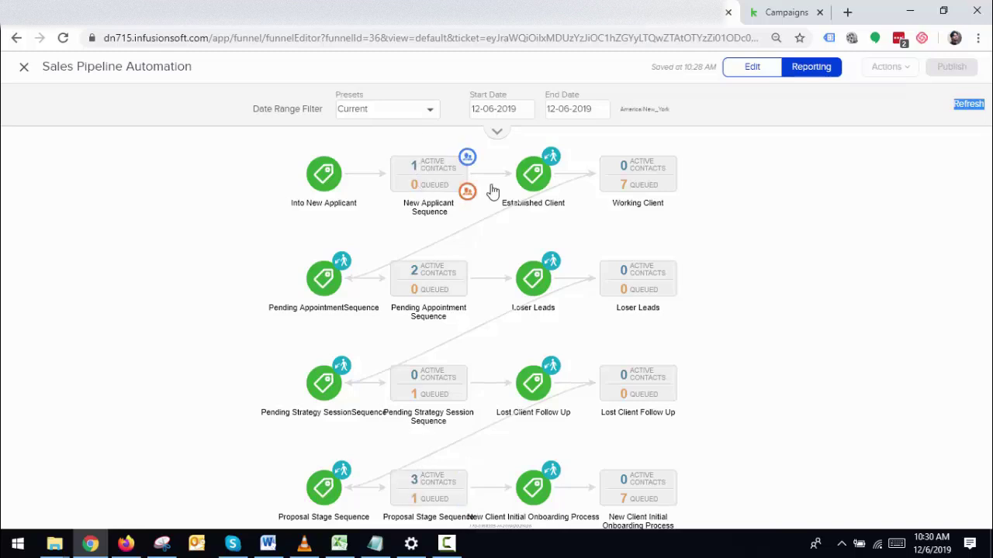
click(974, 109)
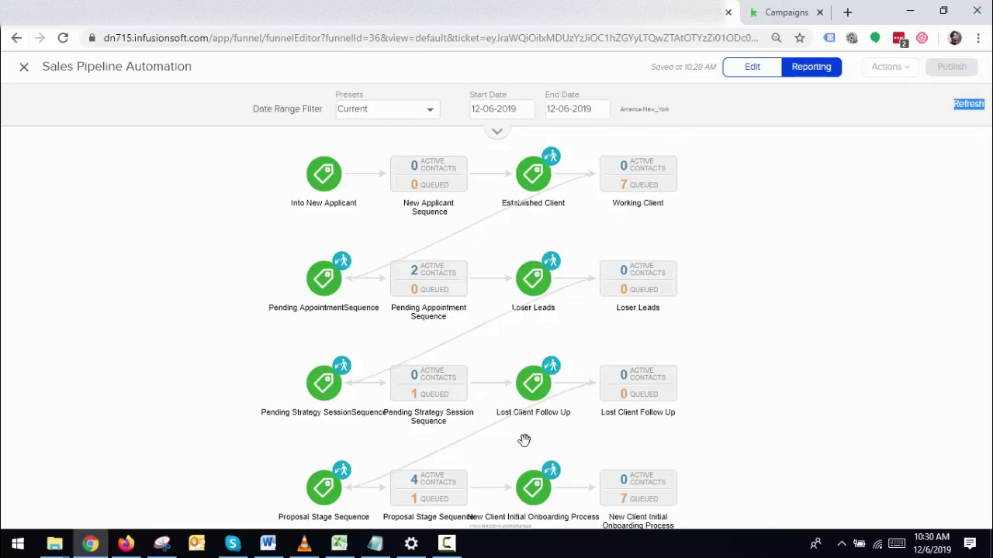
Return to the pipeline and show the stages from Proposal Stage through Established Client
key(ctrl+shift+Tab)
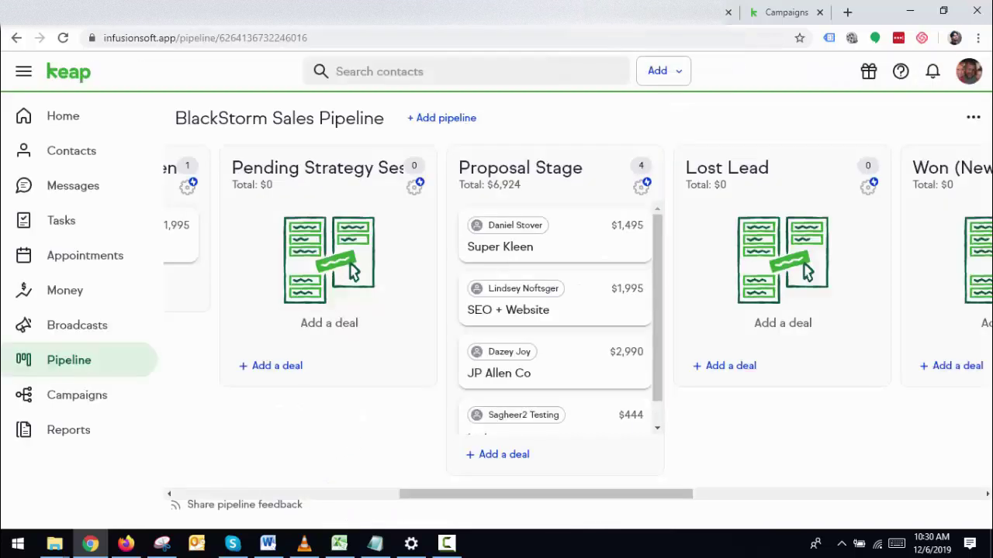
drag(646, 494, 706, 494)
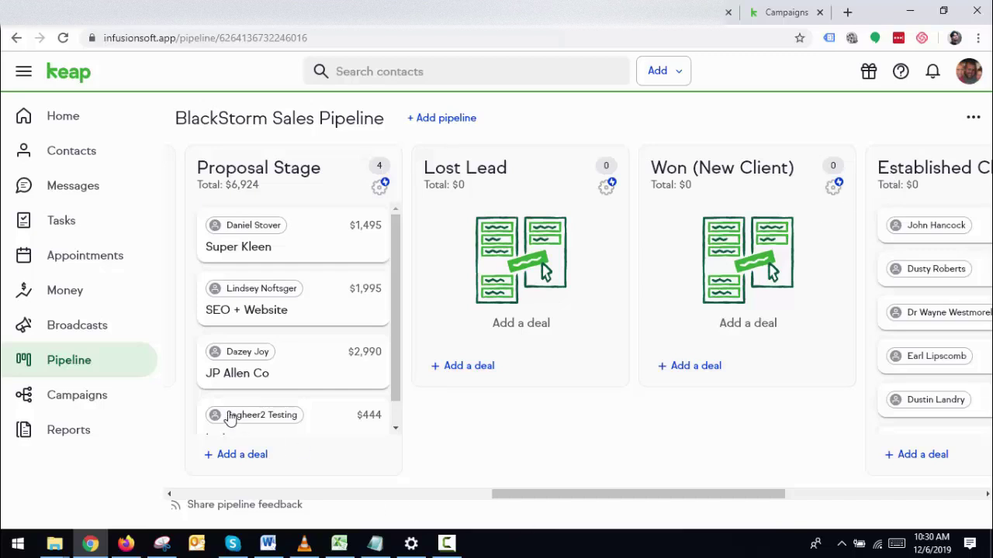
drag(237, 419, 258, 415)
Open the Client Nurture Campaign's reports from the campaigns list
click(787, 13)
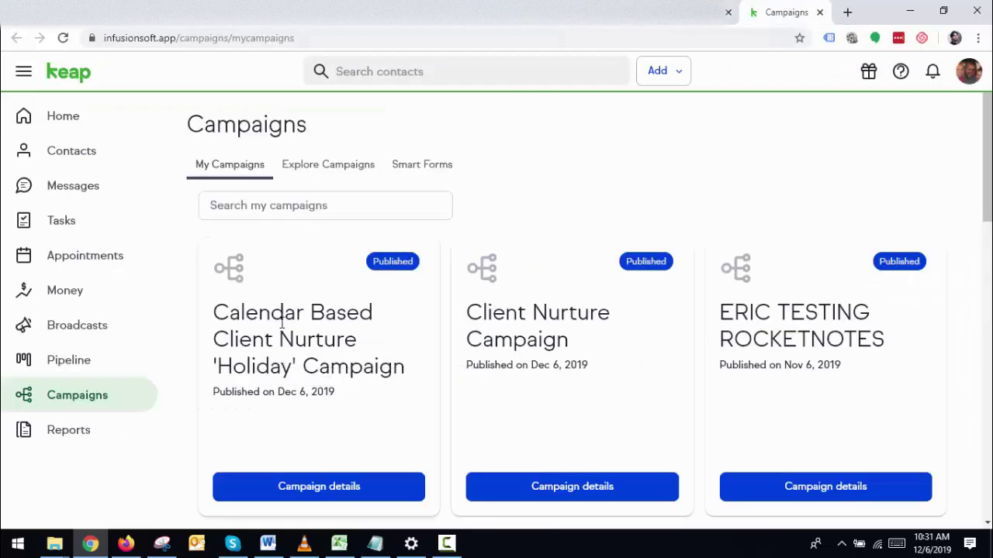
click(599, 502)
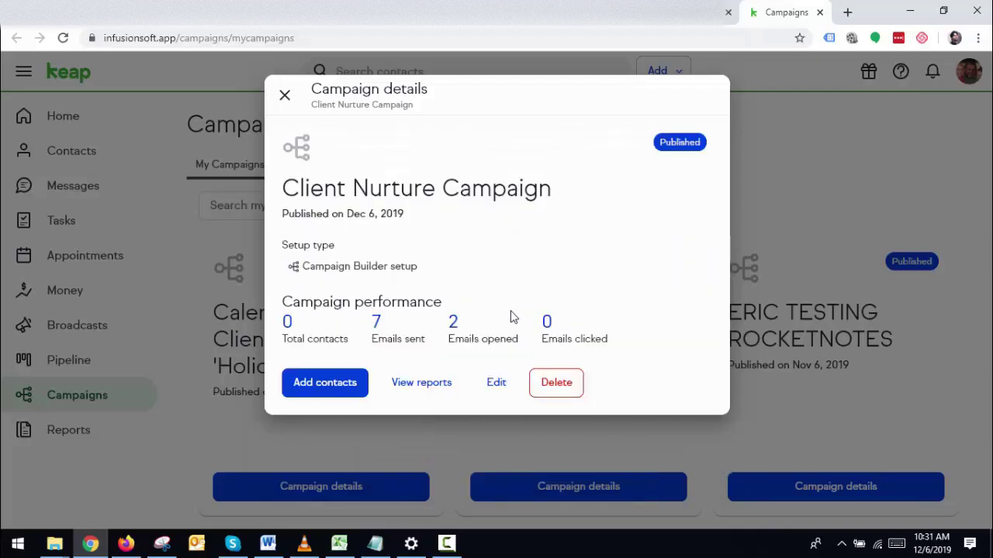
click(423, 384)
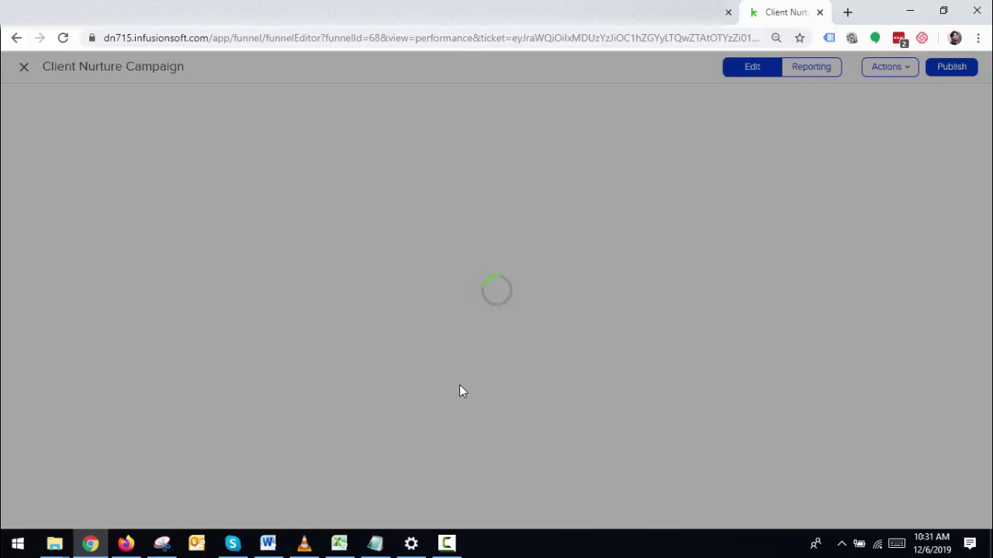
Return to the pipeline, view the Established Client stage's automation for deals moving in, and close the settings without saving
click(640, 12)
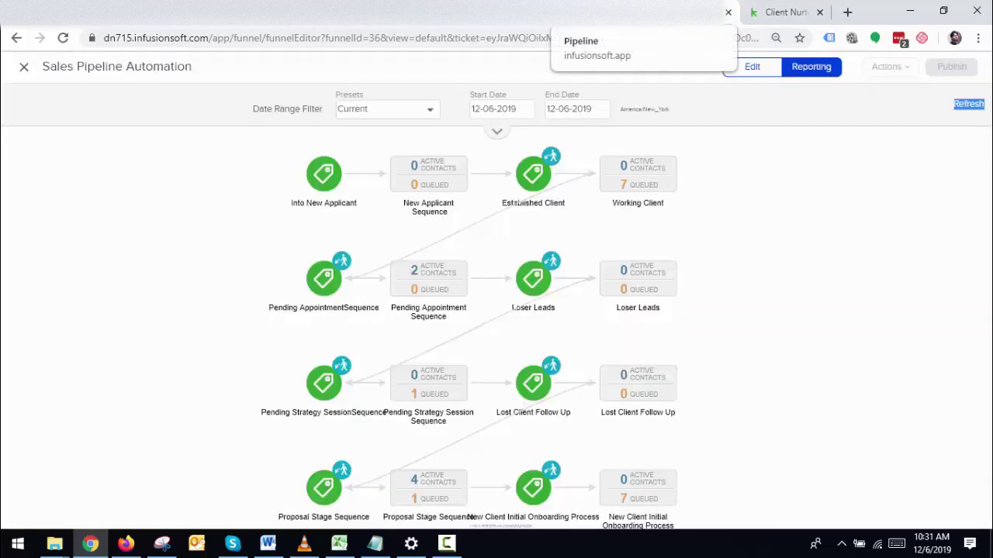
drag(523, 491, 677, 480)
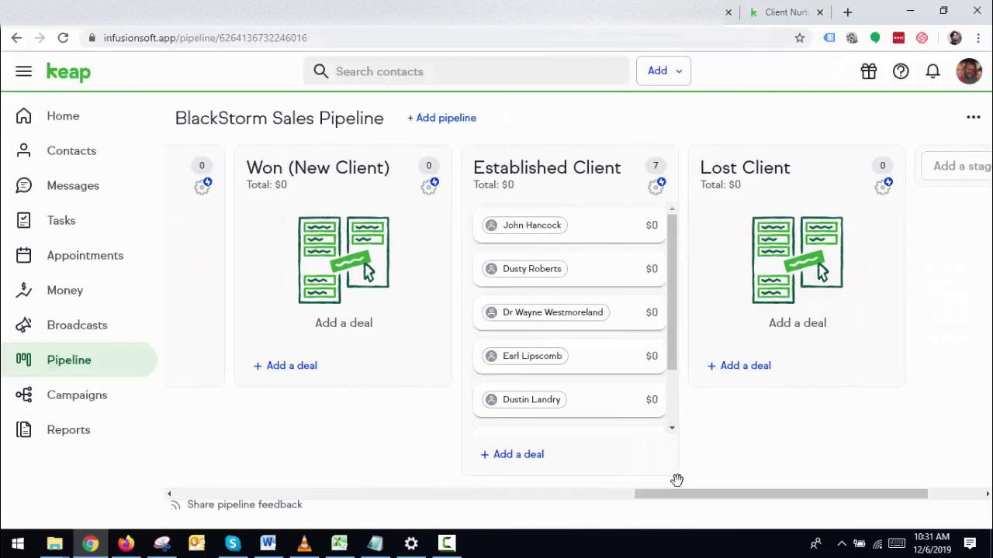
click(658, 190)
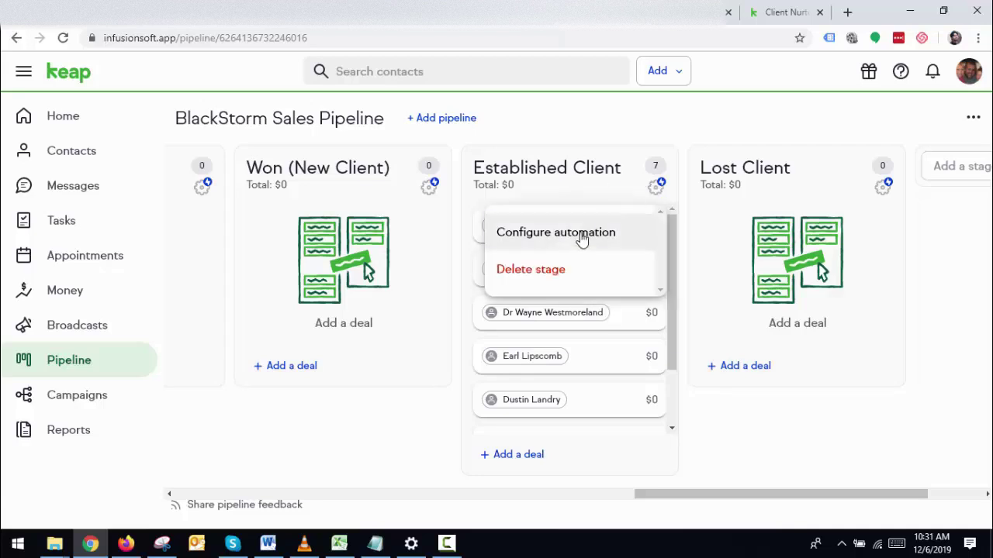
click(581, 235)
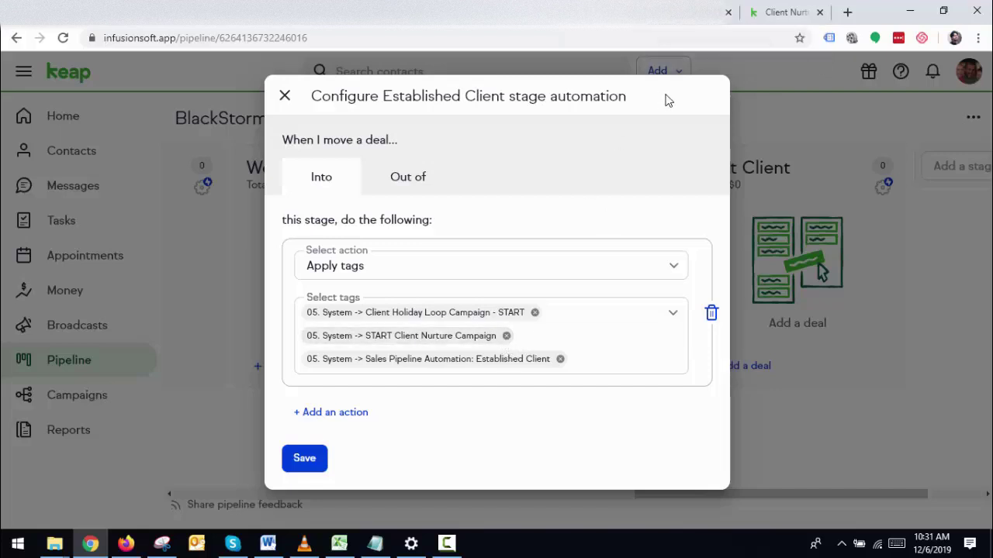
click(836, 375)
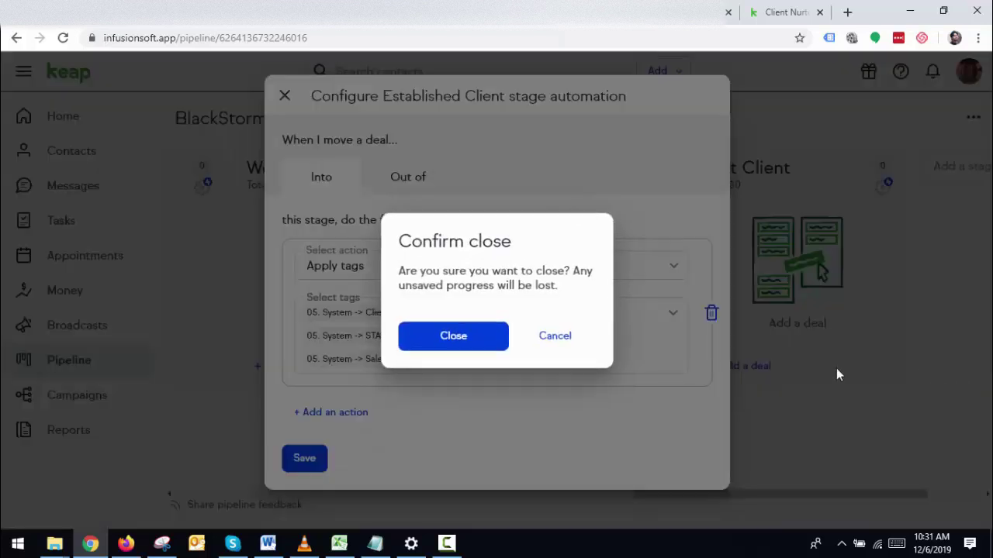
click(471, 337)
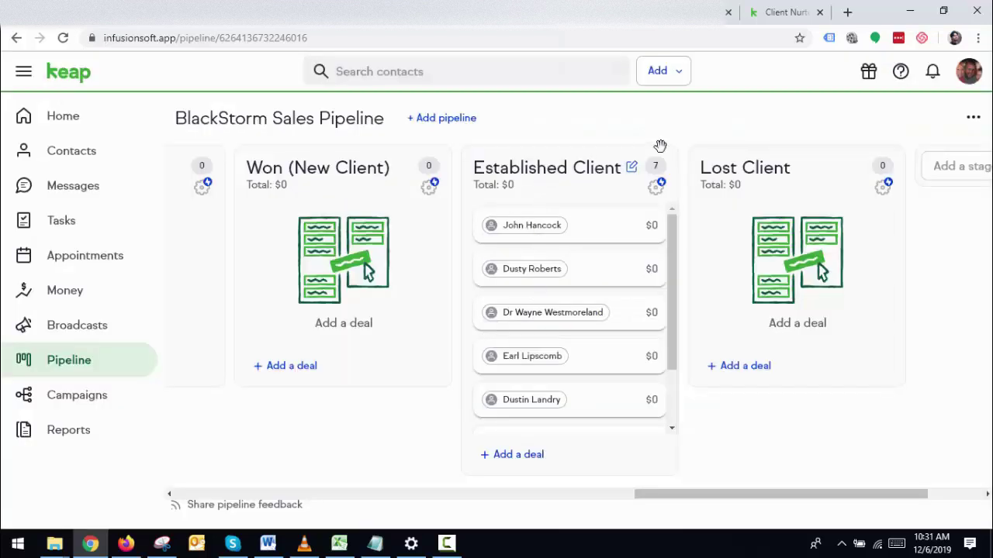
Open the automation settings of the Lost Client stage to view the tags applied to incoming deals
click(883, 192)
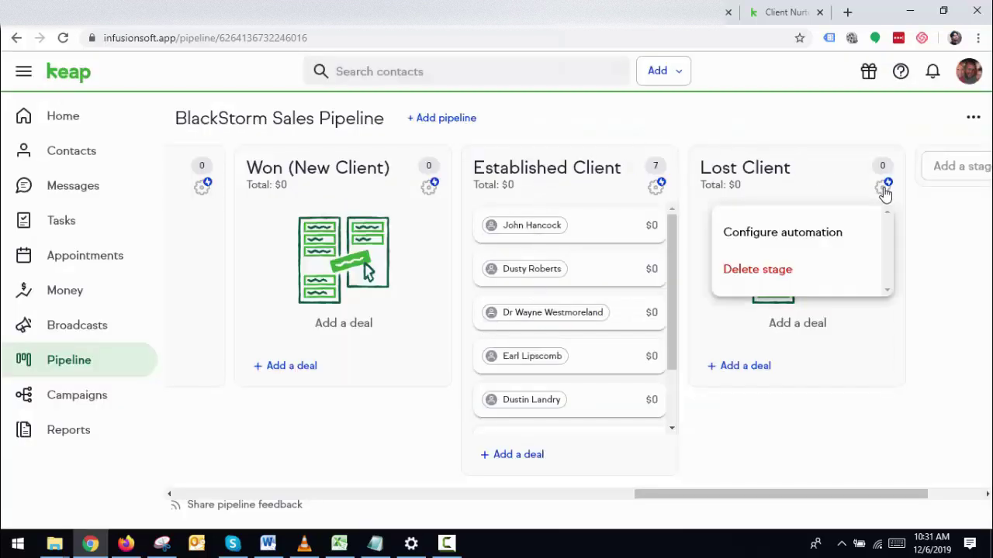
click(811, 230)
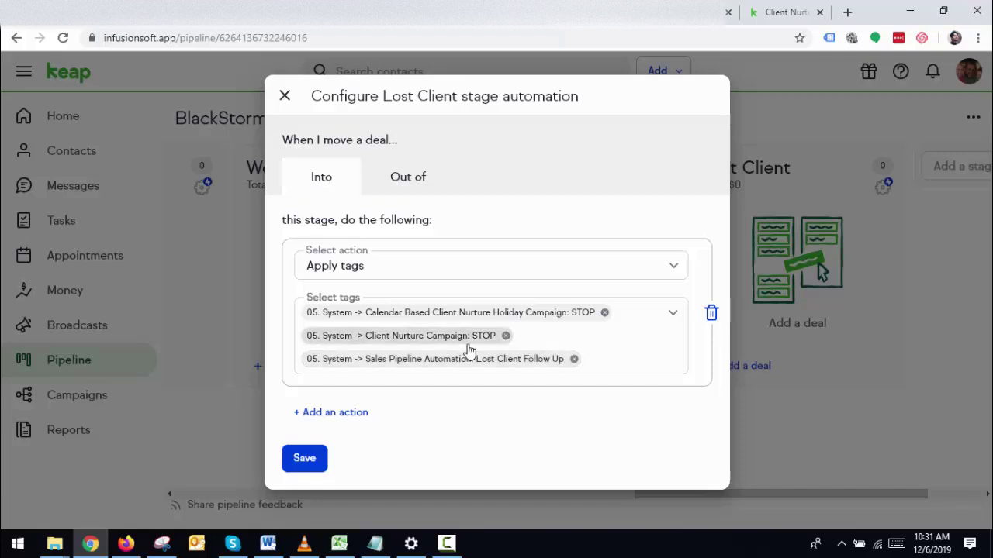
Return to the Client Nurture Campaign's reporting, collapse the summary, and examine the stop goal and the monthly sequences
click(709, 11)
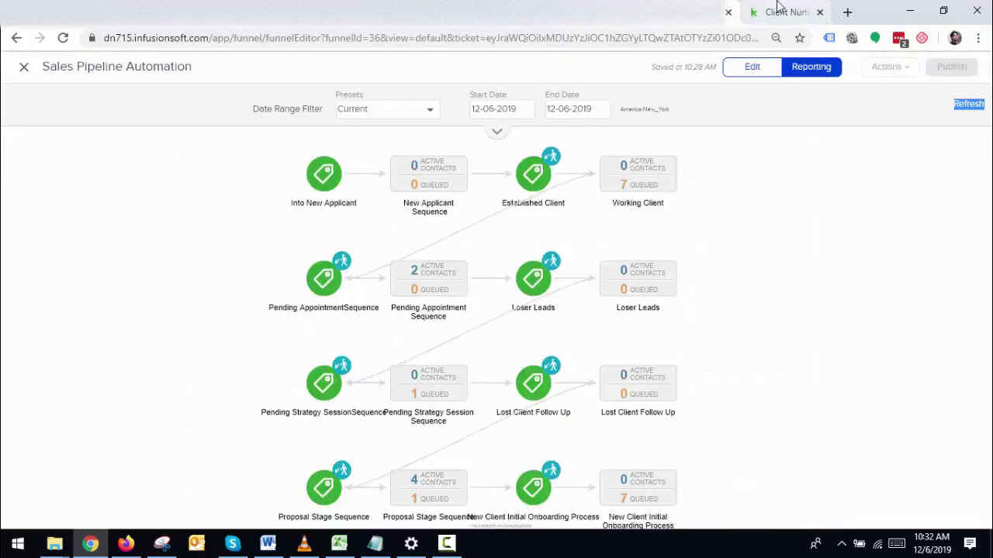
click(782, 8)
drag(803, 441, 767, 339)
click(503, 317)
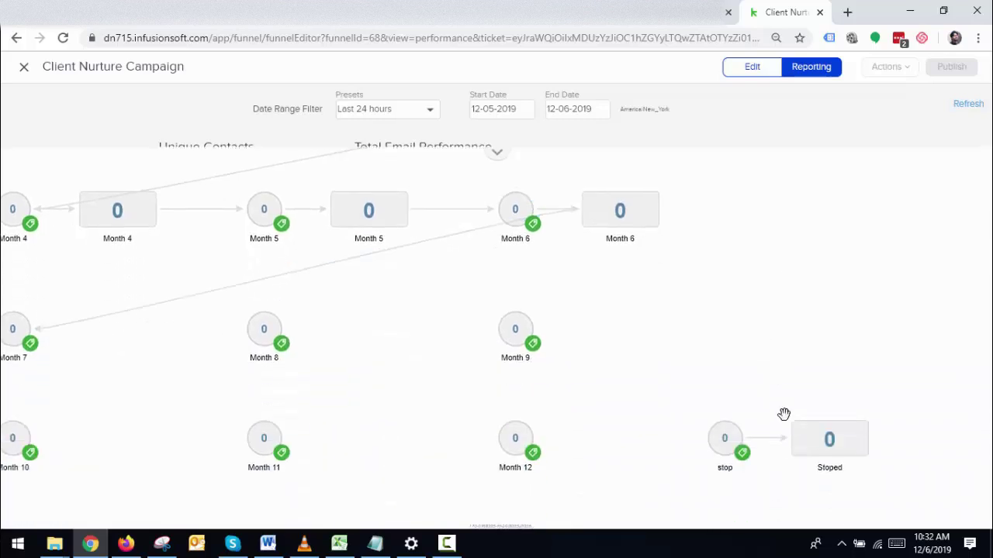
drag(782, 415, 711, 251)
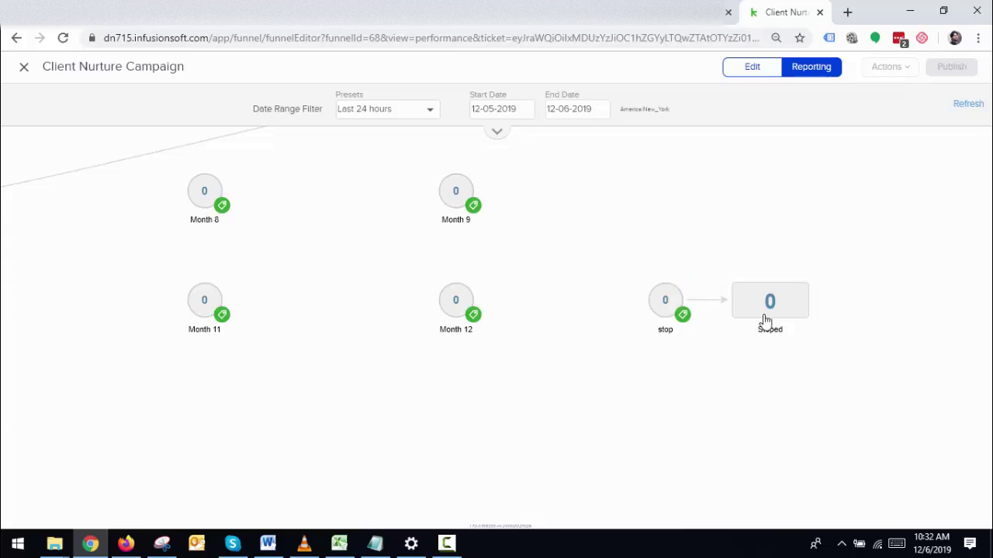
drag(605, 193, 954, 353)
drag(473, 239, 416, 354)
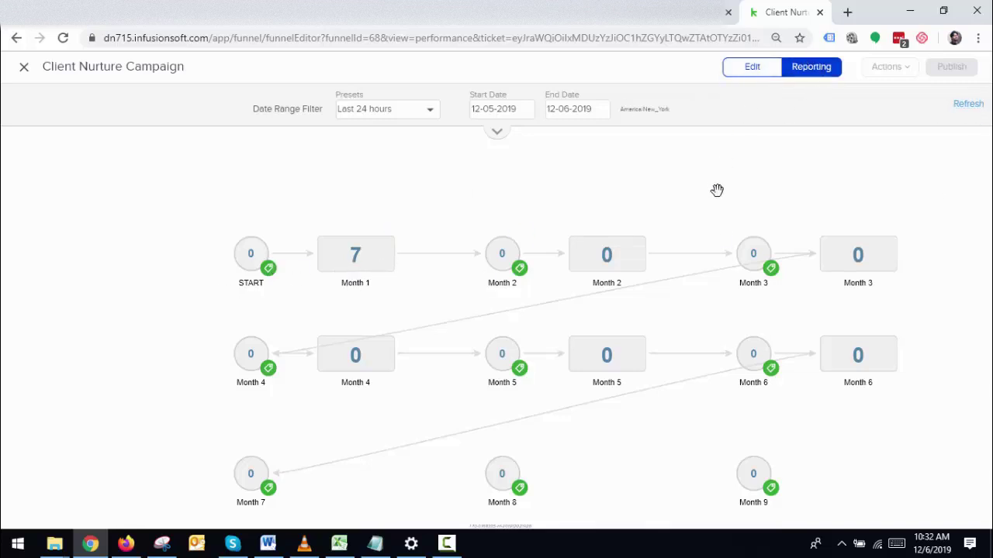
Examine the Client Nurture Campaign's monthly sequences and expand its summary of unique contacts and email performance
drag(785, 211, 711, 163)
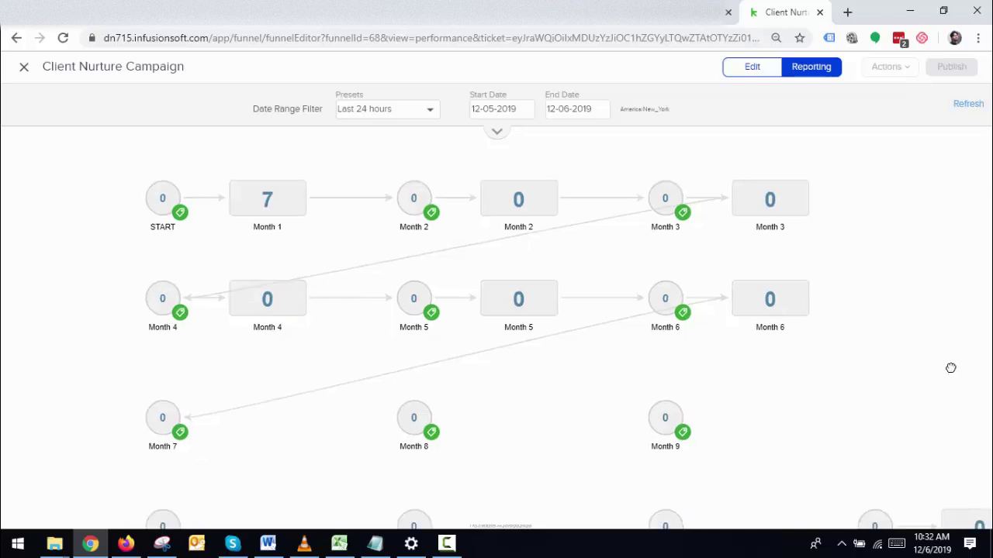
drag(950, 368, 979, 399)
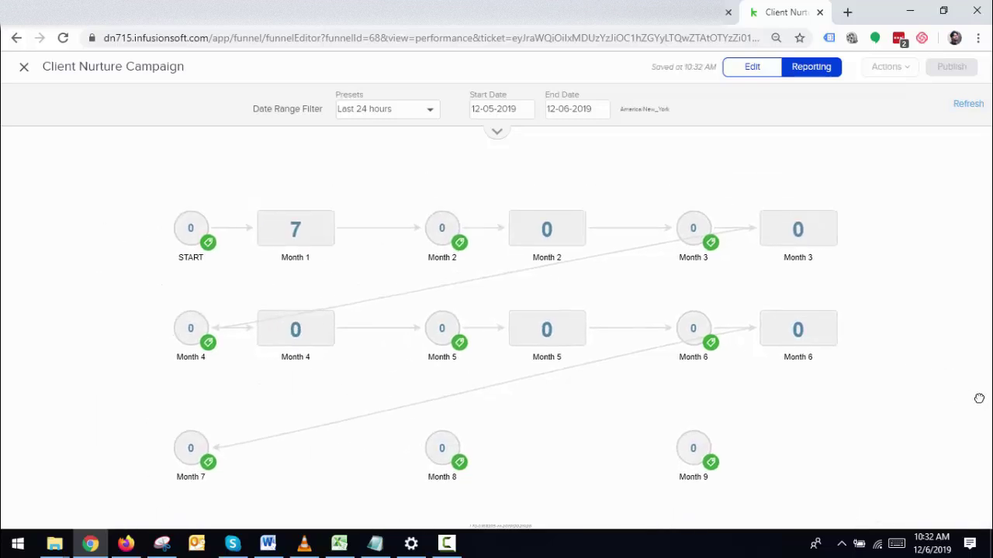
click(497, 132)
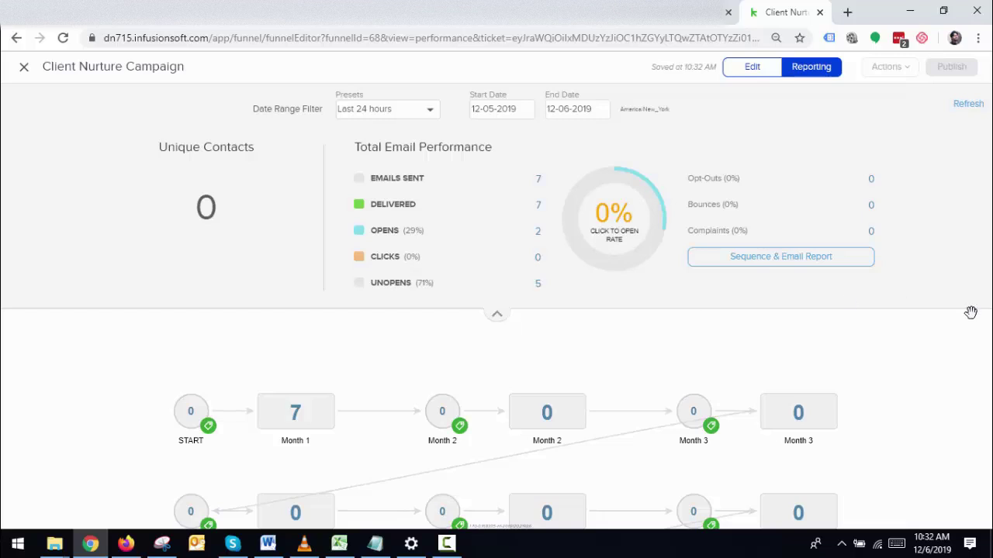
drag(897, 408, 926, 350)
Move the $444 test deal into the Established Client stage and refresh the Sales Pipeline Automation and Client Nurture Campaign reports
key(ctrl+shift+Tab)
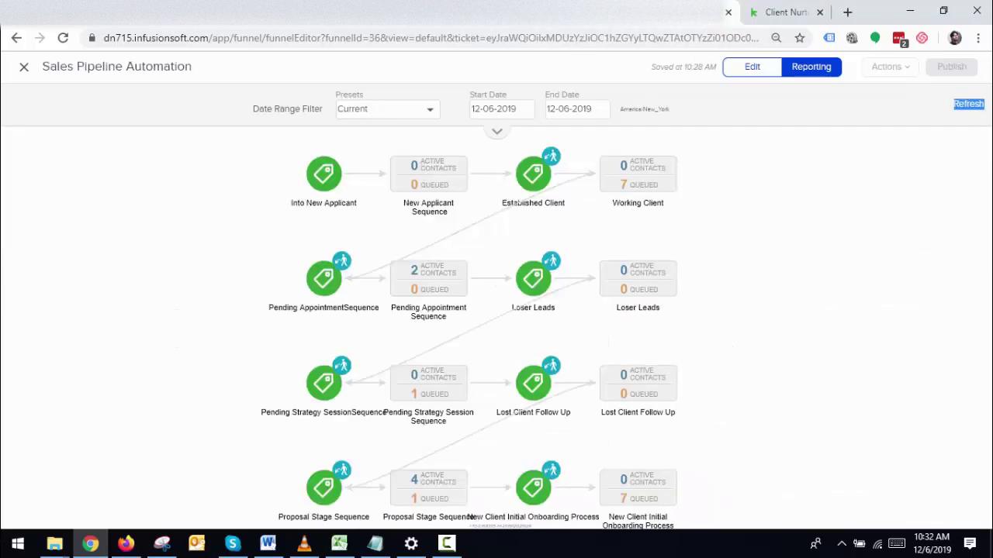
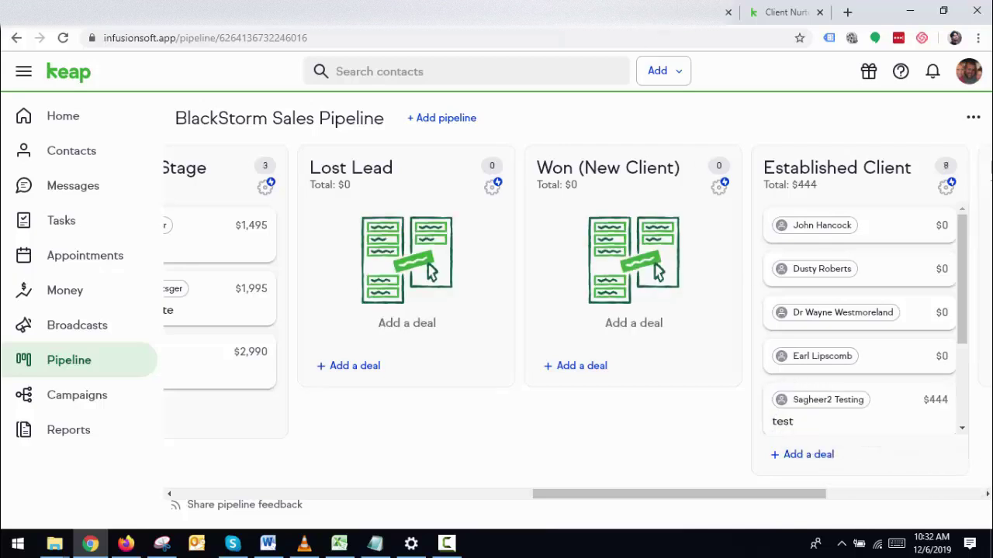
click(783, 12)
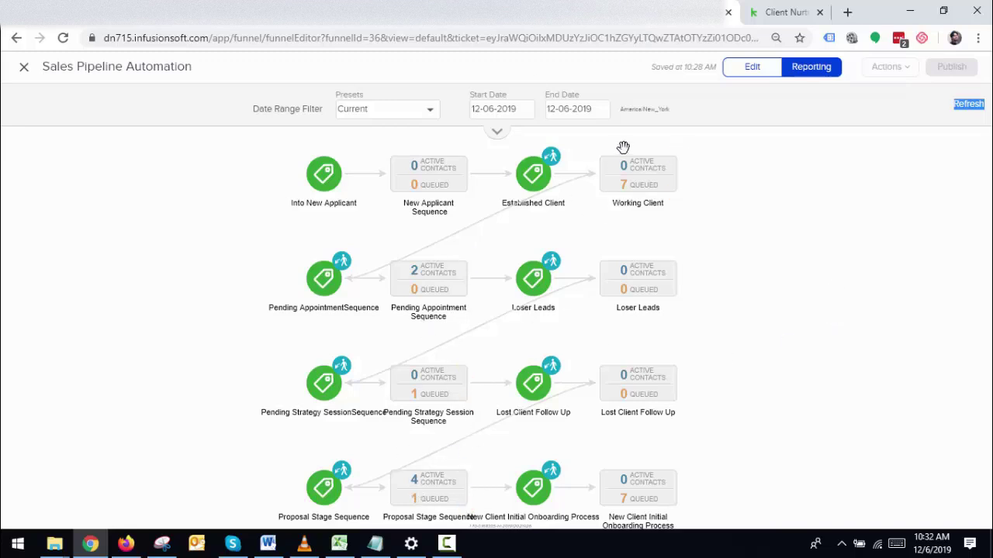
mouse_move(640, 185)
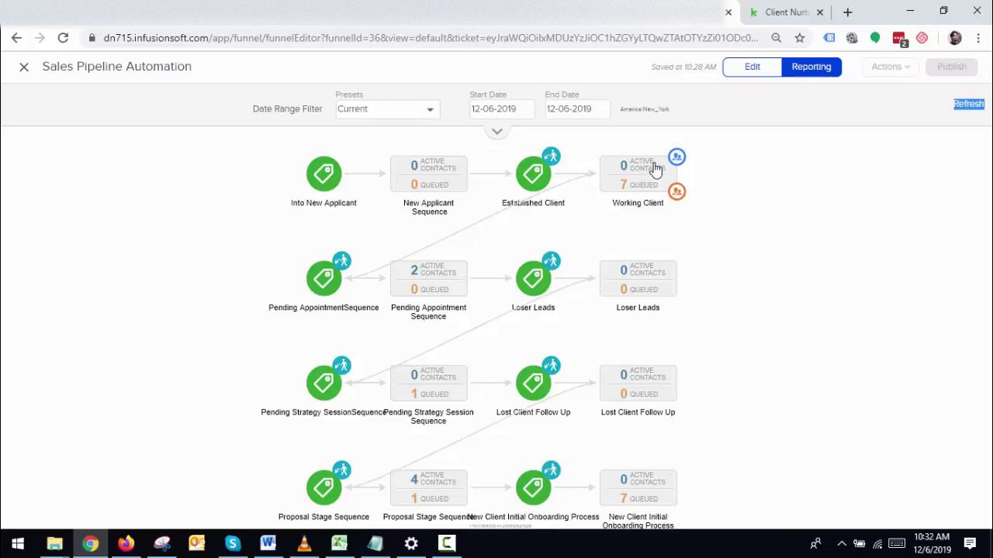
click(973, 108)
double_click(973, 108)
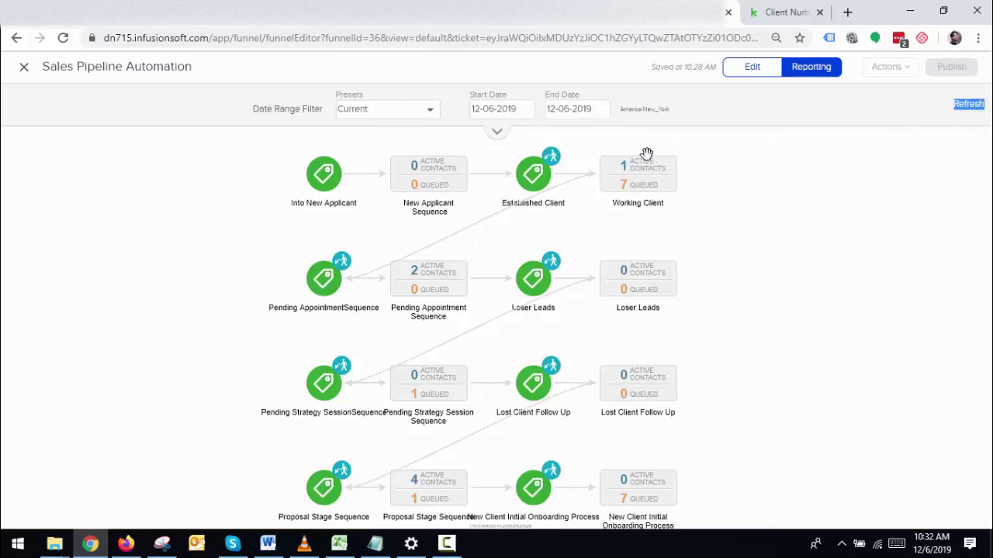
mouse_move(640, 166)
double_click(973, 109)
click(778, 9)
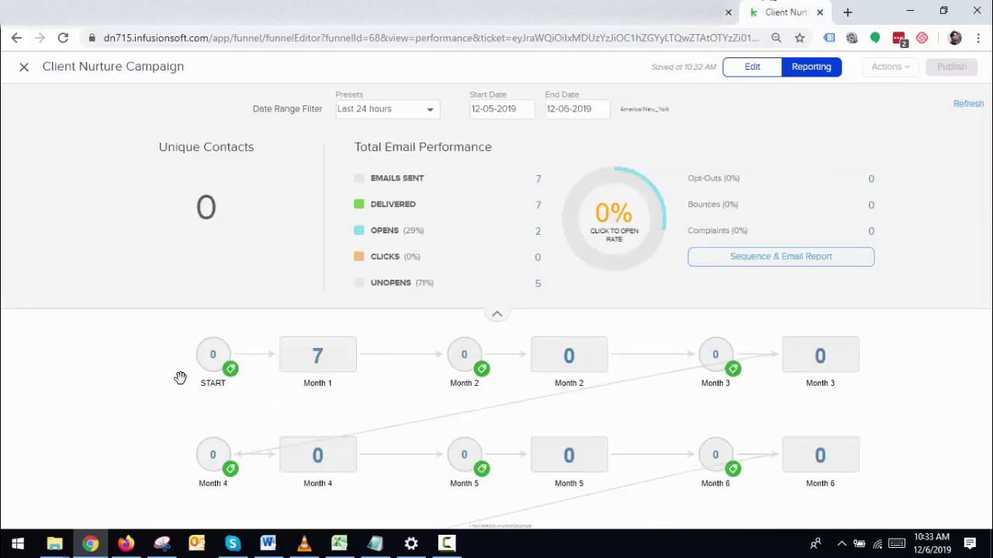
click(971, 106)
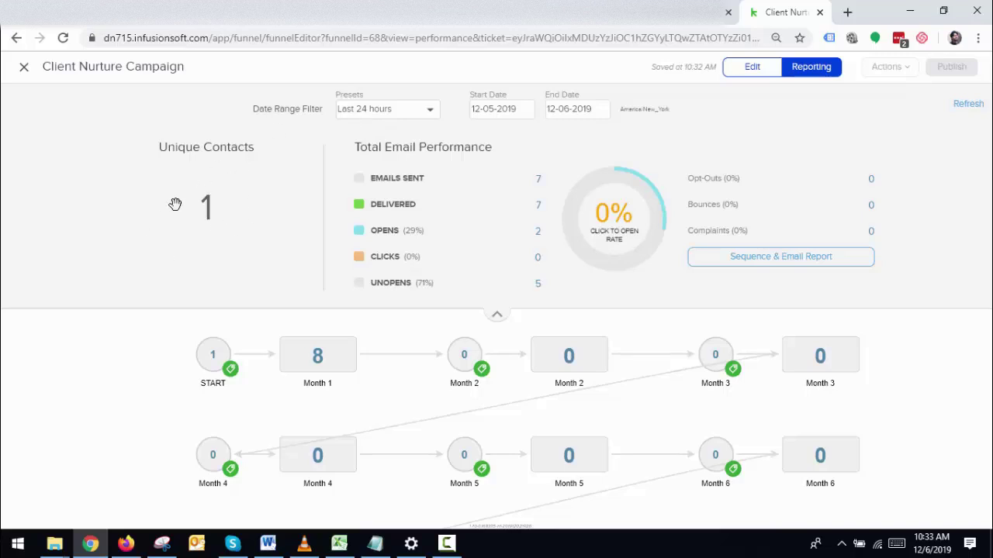
Return to the sales pipeline and move the $444 test deal from Established Client to the Lost Client stage
click(729, 12)
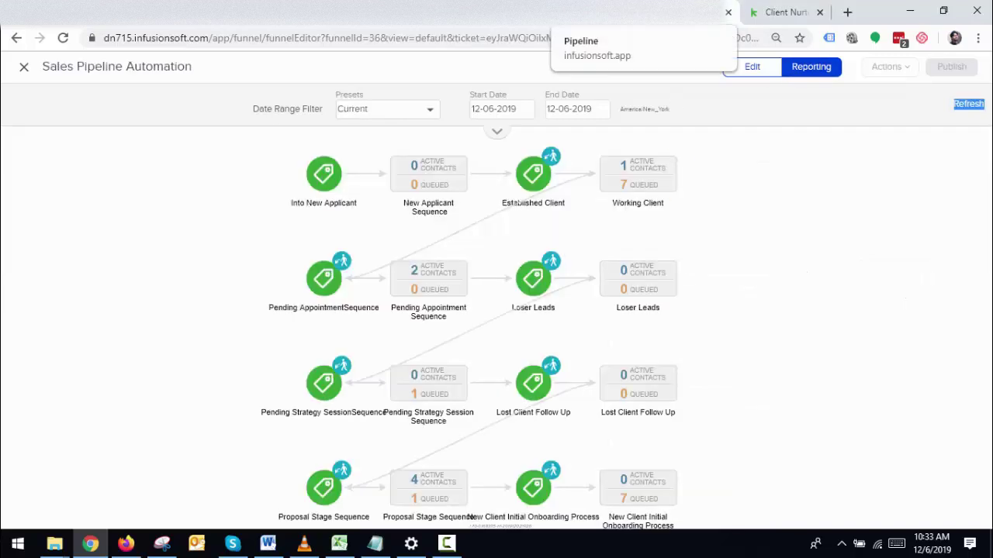
click(717, 11)
drag(794, 495, 934, 494)
drag(438, 404, 663, 279)
Refresh the Client Nurture Campaign report and examine the stop goal and its connected sequence
click(787, 9)
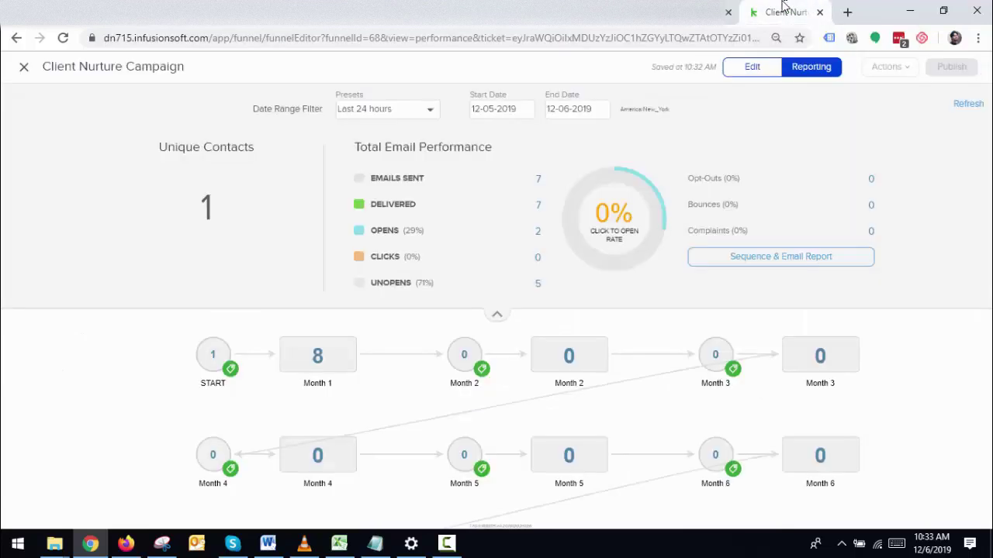
click(969, 106)
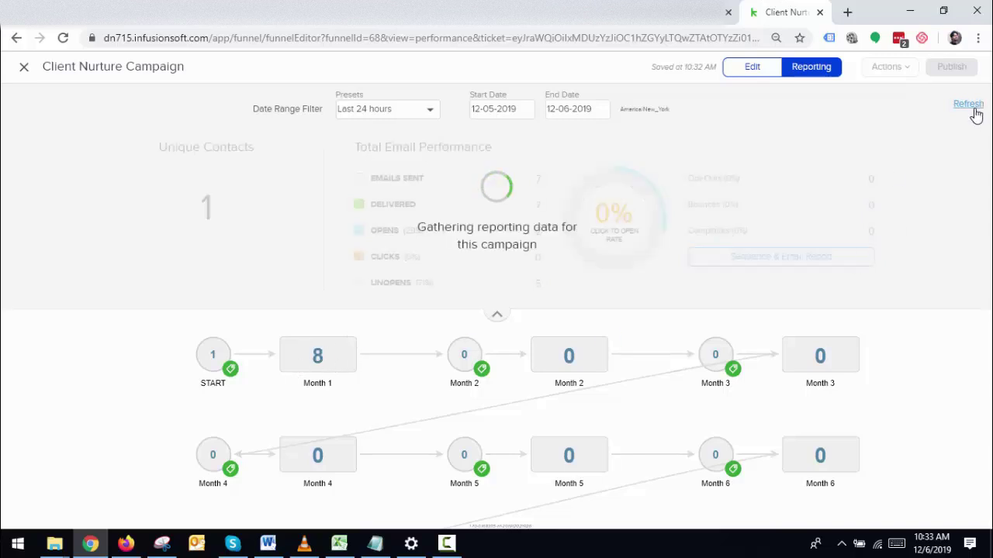
scroll(559, 144, down, 5)
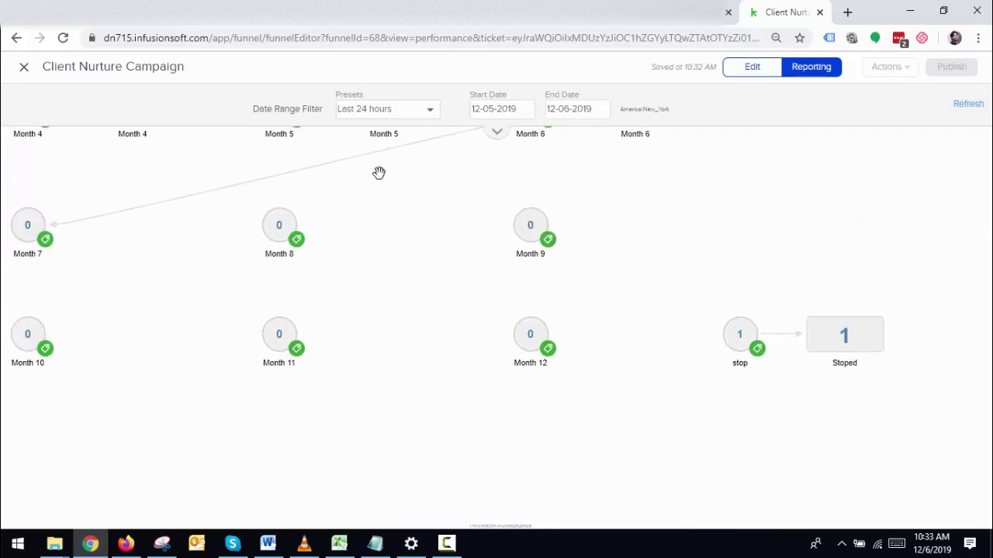
Set the report's date range preset to Current, examine the Month 1 and stop sequences, and return to the pipeline's first stages
click(419, 109)
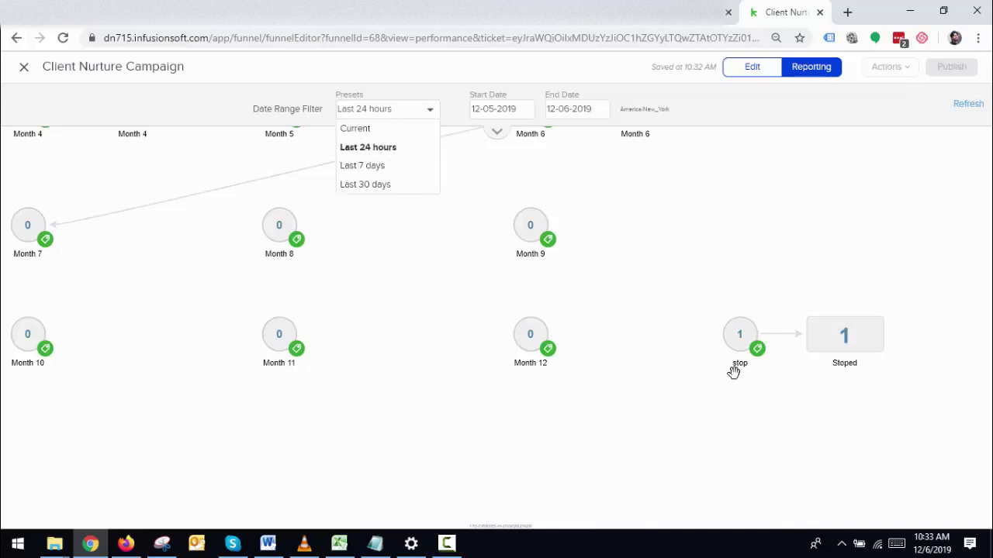
click(380, 128)
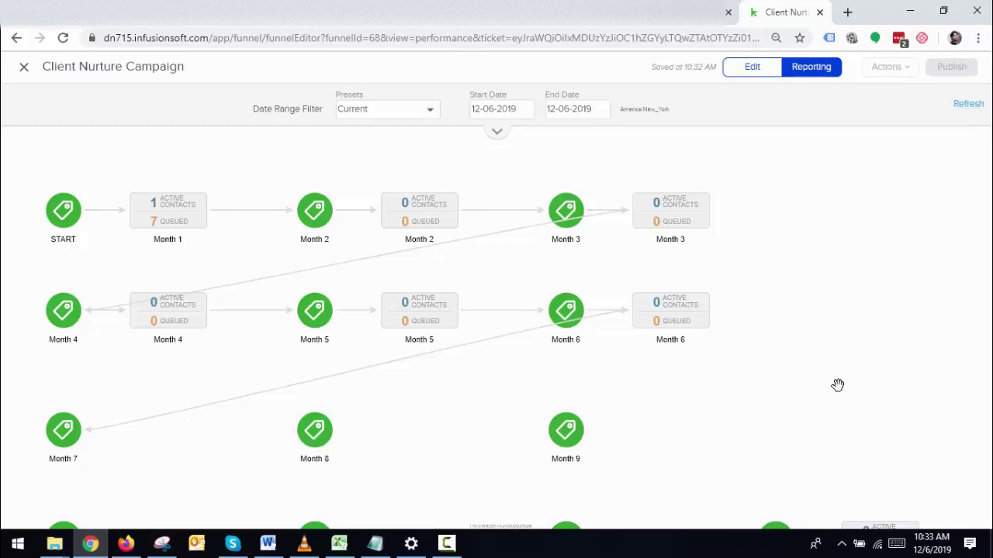
drag(862, 421, 753, 219)
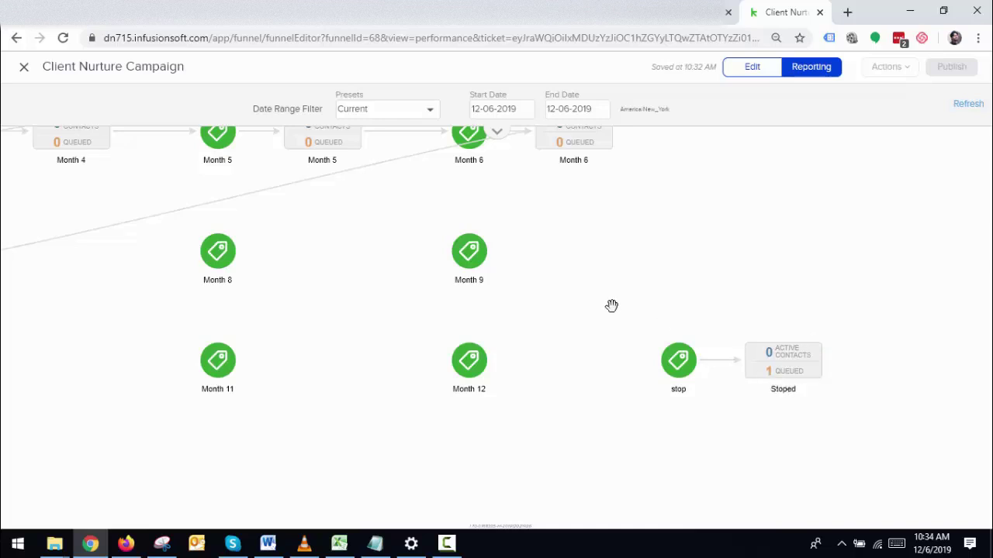
drag(612, 305, 945, 336)
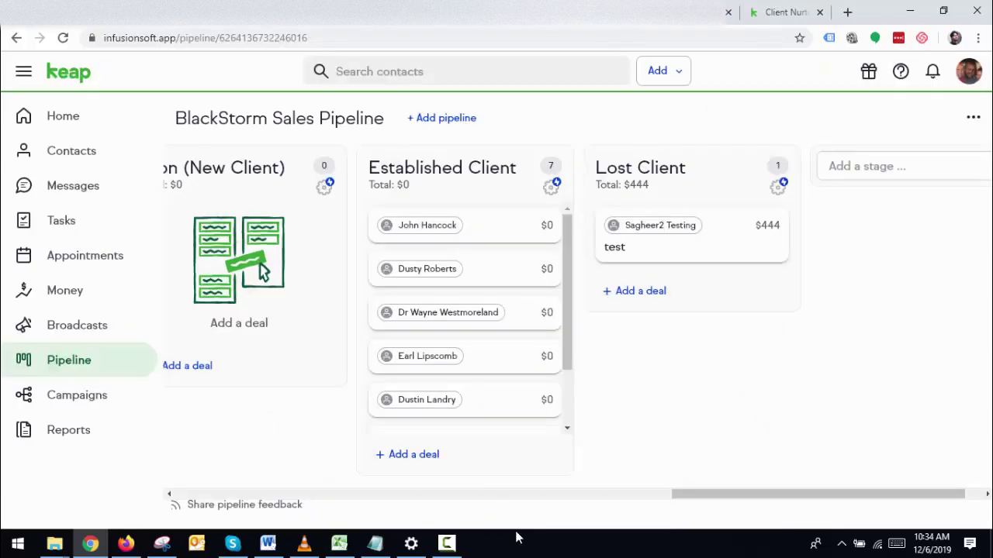
drag(716, 494, 171, 492)
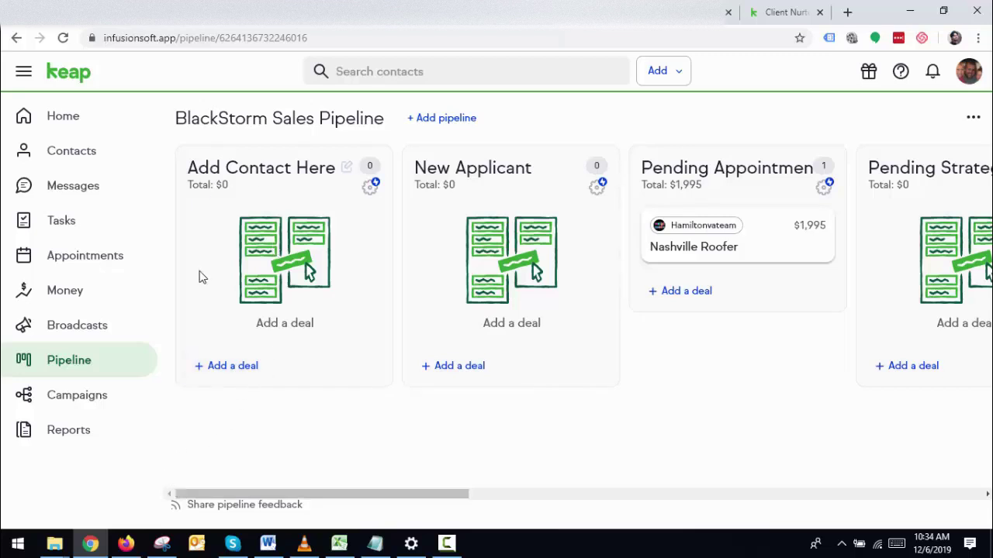